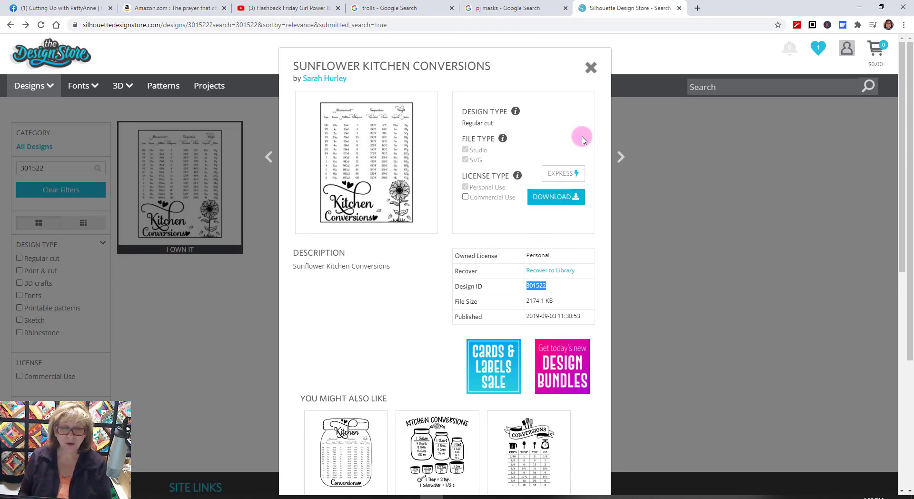
Close the store's design details, switch to Silhouette Studio and delete the black kitchen conversions design lying beside the page.
left_click(590, 68)
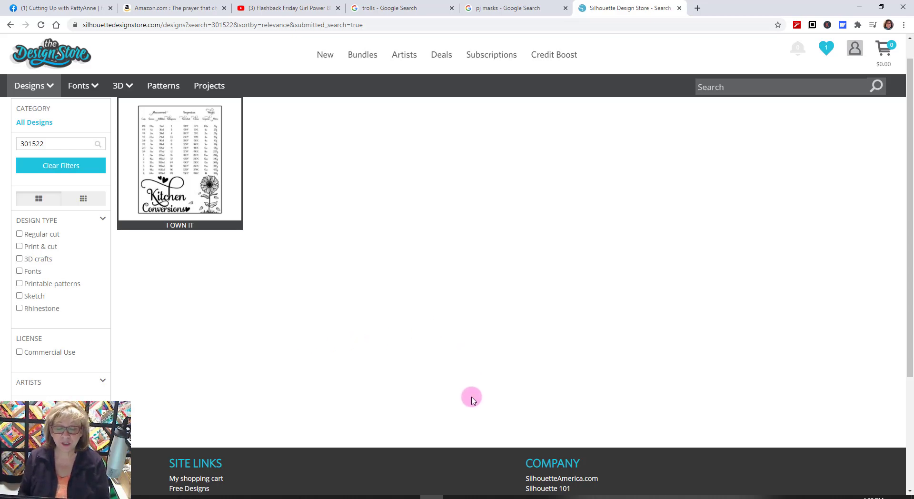
left_click(431, 496)
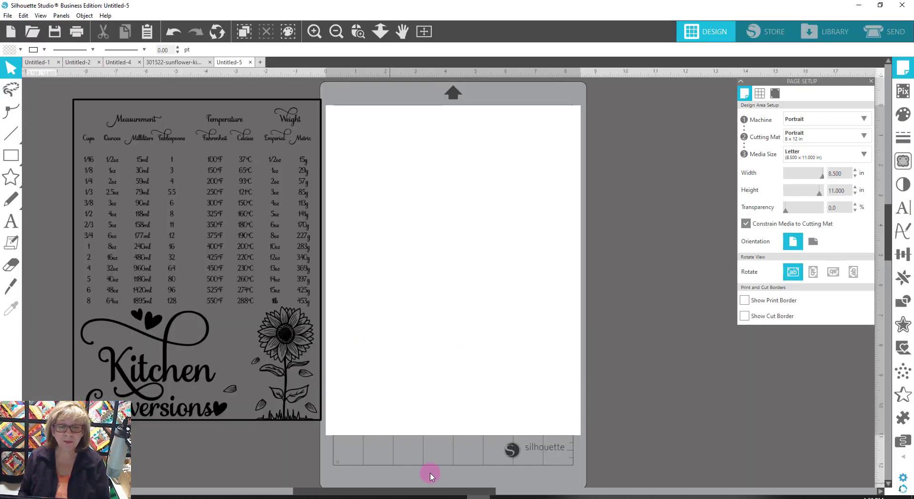
left_click(227, 139)
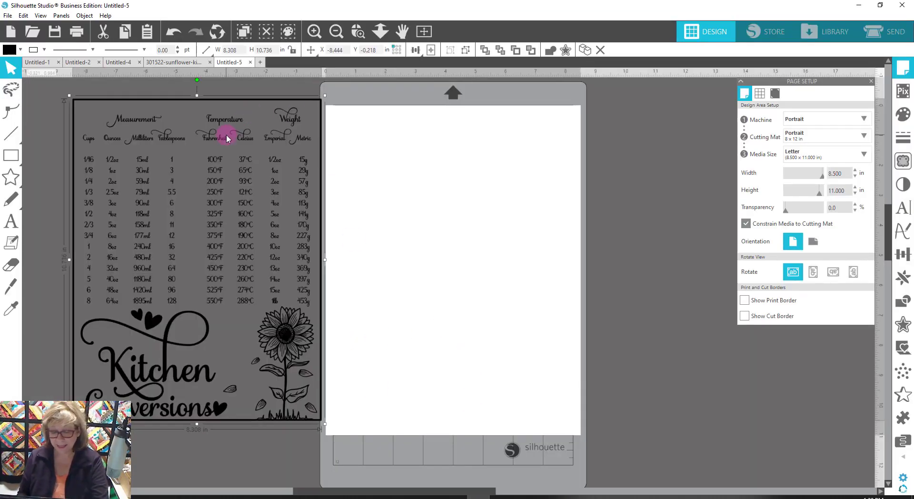
key("Delete")
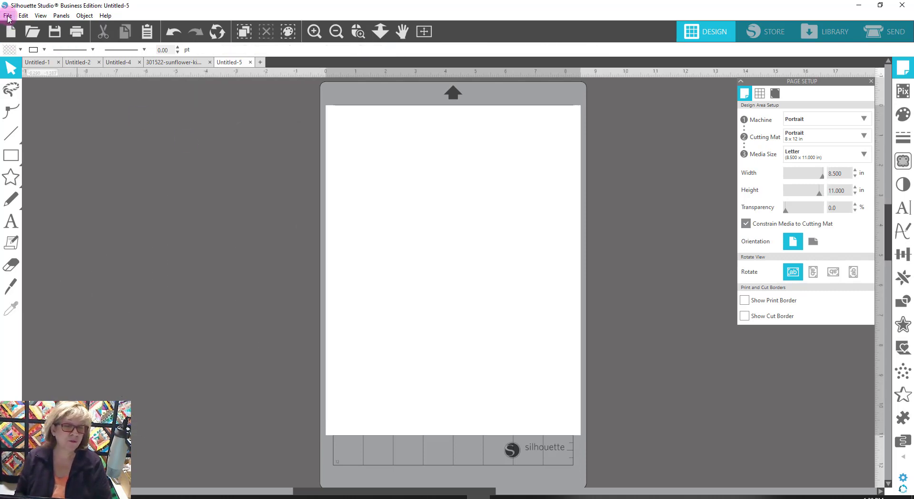
Merge the Silhouette Studio file 301522-sunflower-kitchen-conversions from the 3919024-D-301522 folder into the current document.
left_click(7, 16)
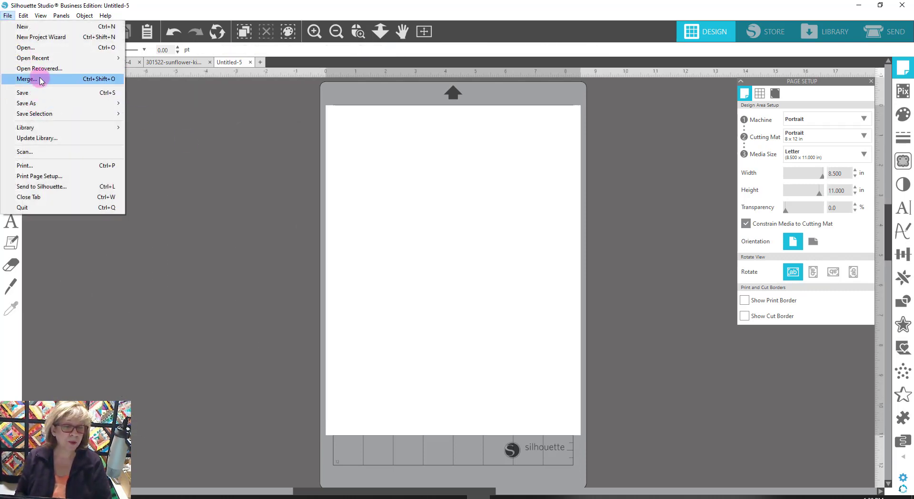
left_click(28, 79)
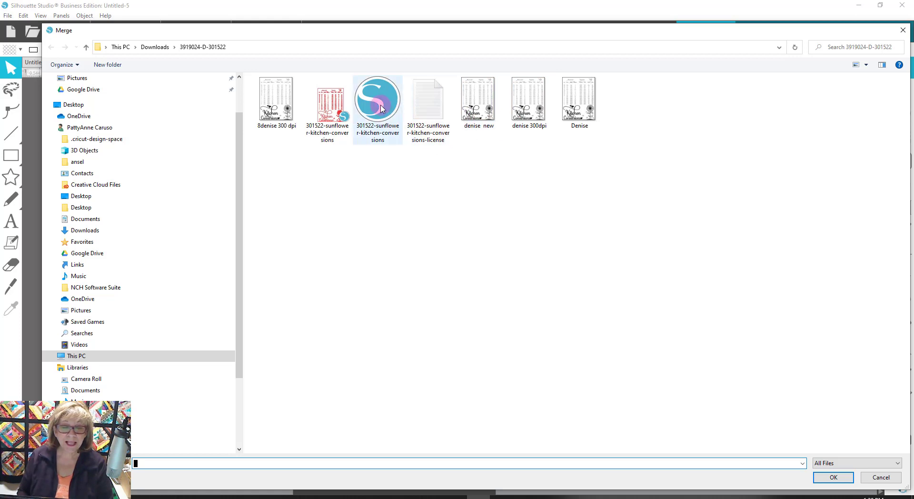
double_click(332, 118)
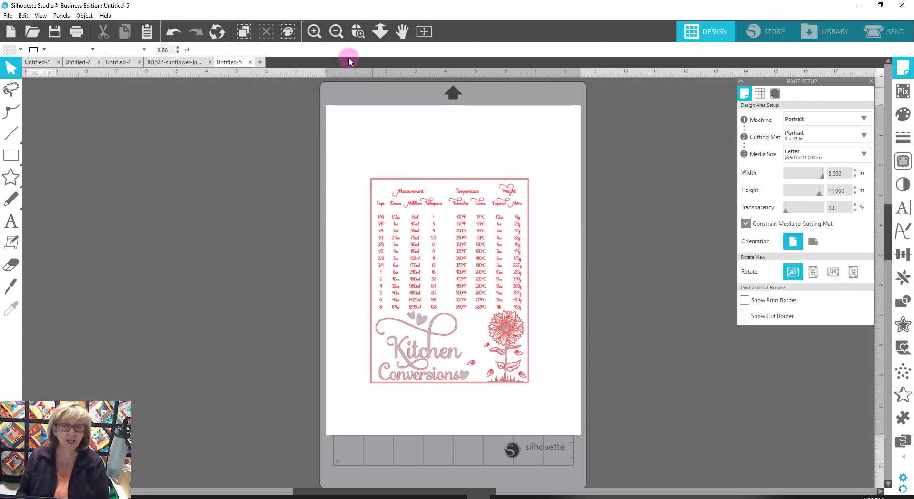
Select the whole merged kitchen conversions design and set its fill colour to black.
left_click(358, 32)
left_click_drag(371, 147, 556, 387)
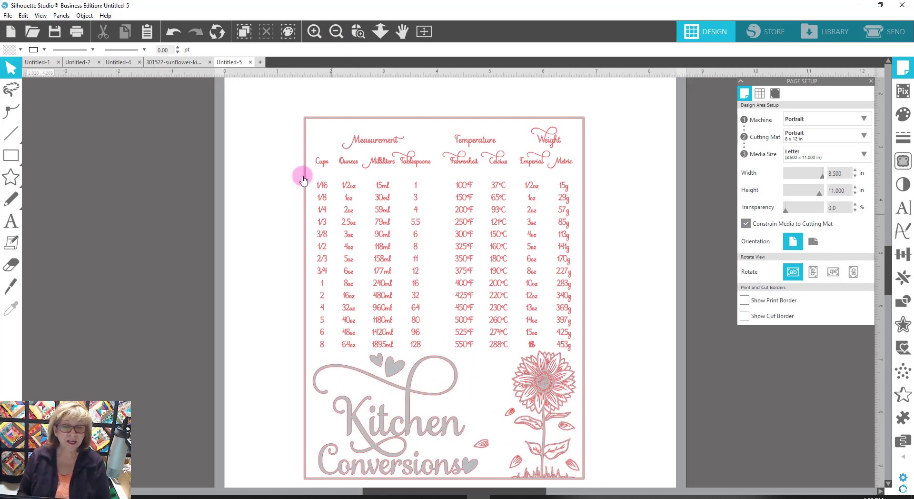
left_click_drag(277, 104, 606, 455)
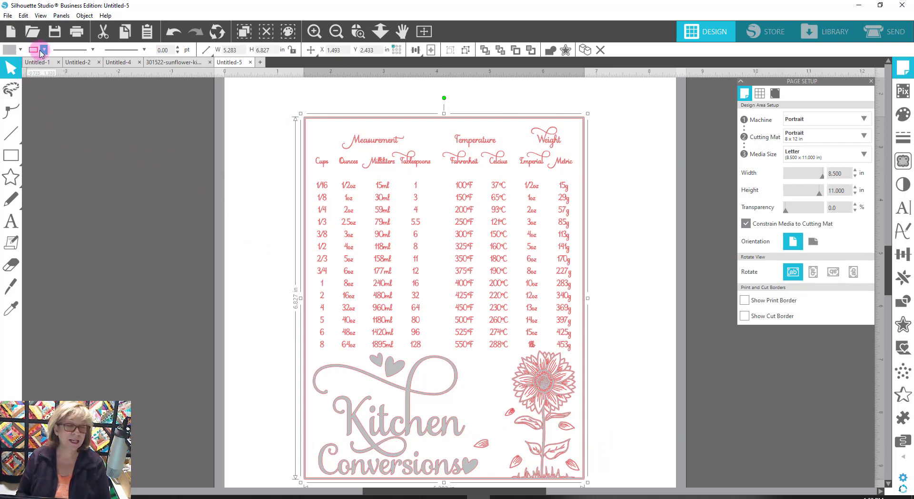
left_click(13, 53)
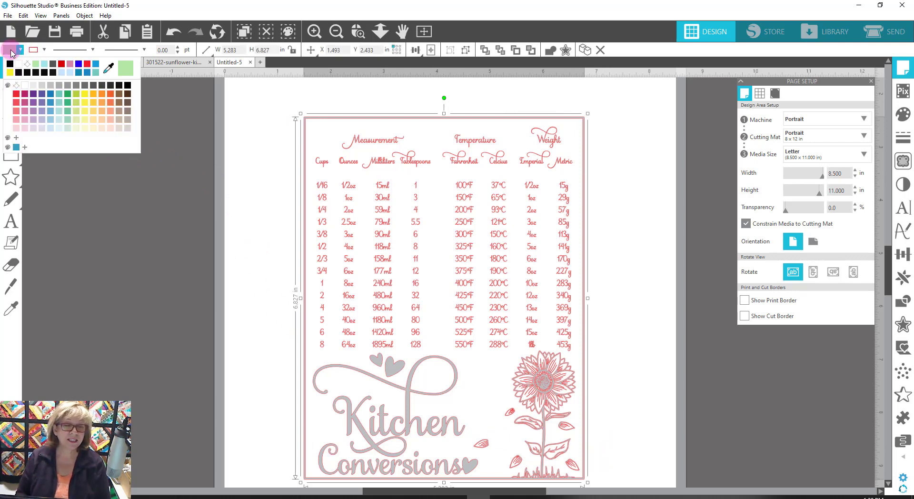
left_click(10, 65)
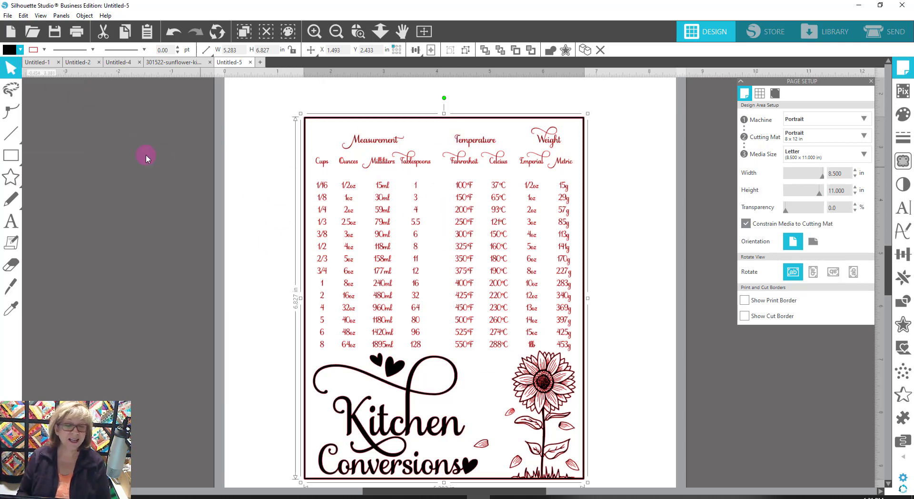
Set the line colour of the whole kitchen conversions design to black and deselect it.
left_click(33, 50)
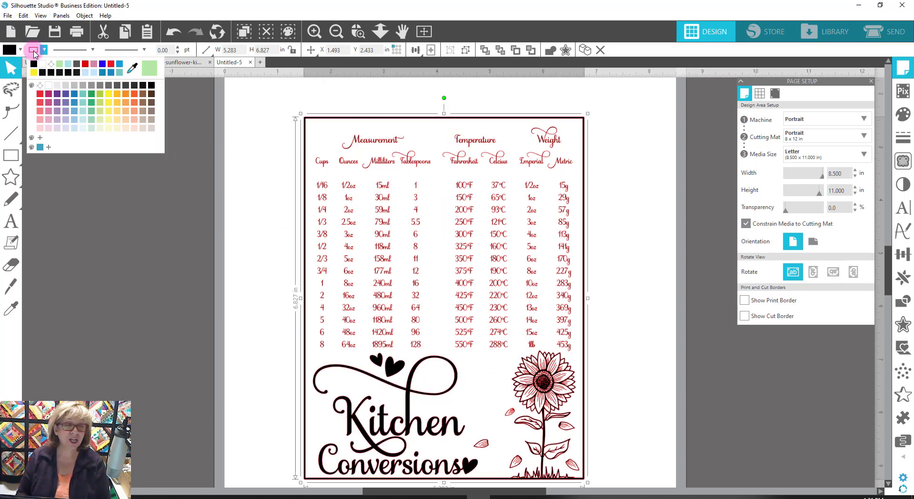
left_click(29, 66)
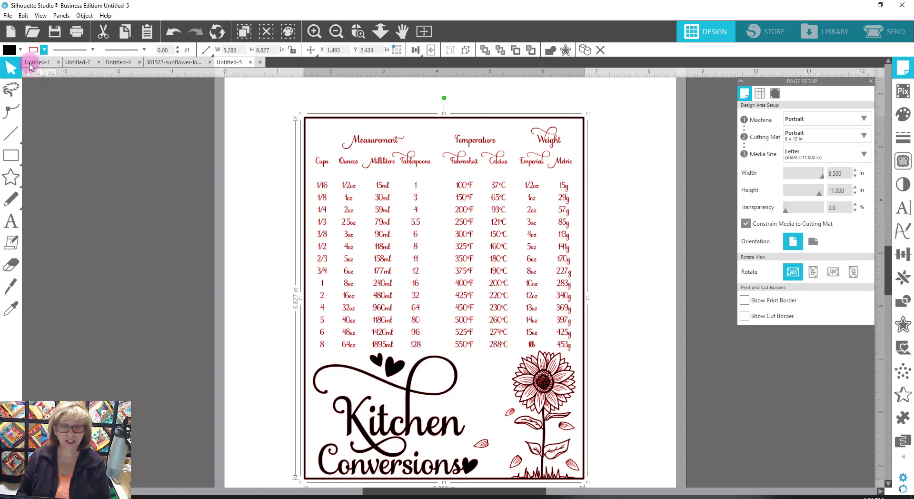
left_click(34, 50)
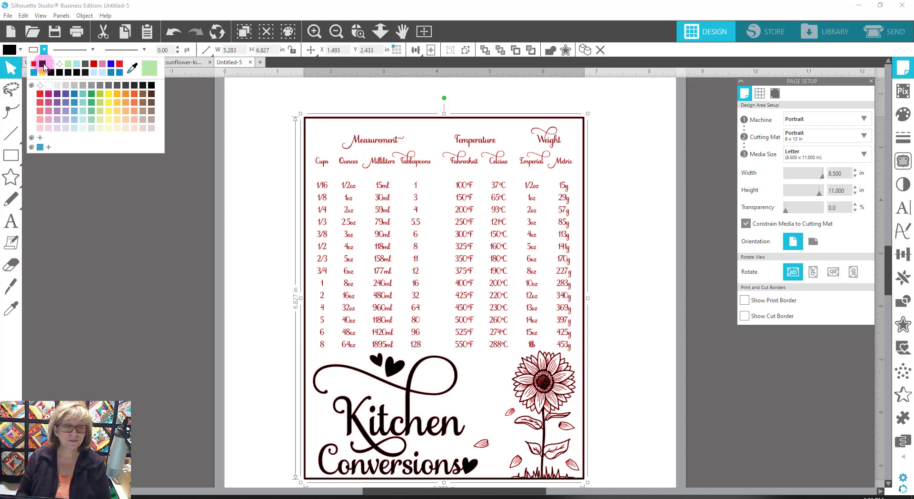
left_click(44, 65)
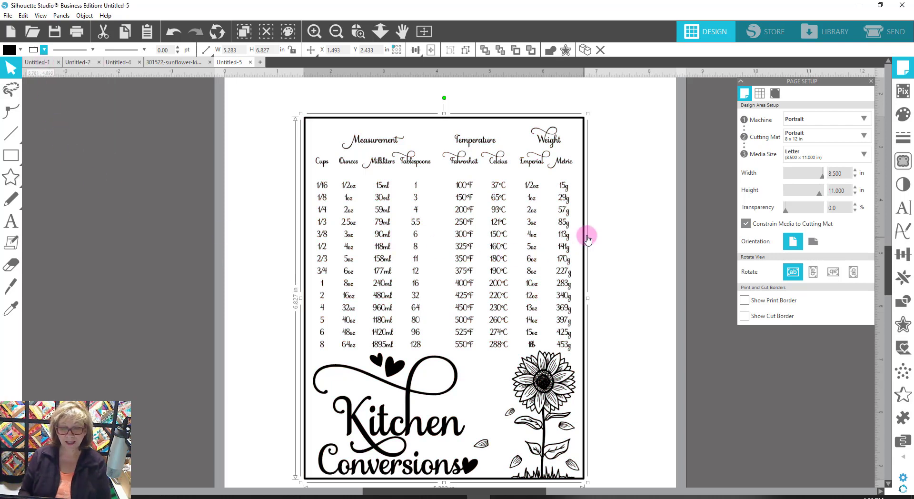
left_click(622, 230)
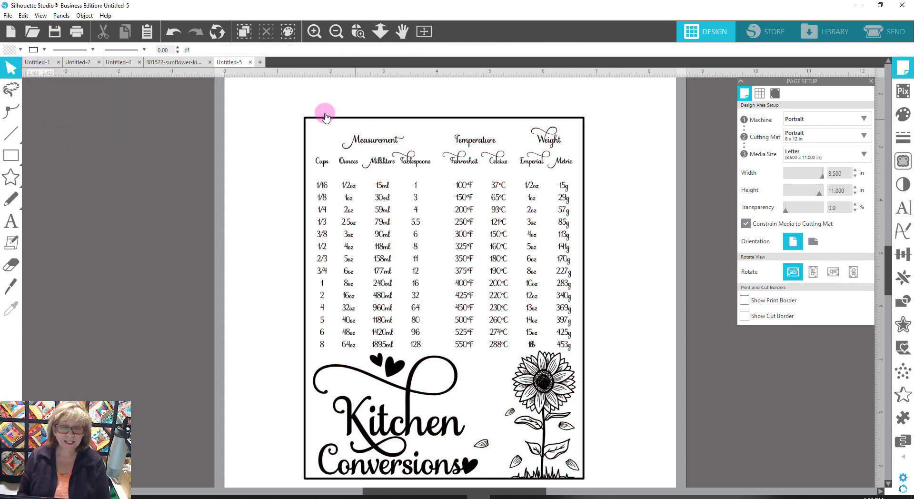
Combine the entire kitchen conversions design into one compound path and shift it slightly up and left on the page.
left_click_drag(288, 104, 597, 483)
right_click(445, 248)
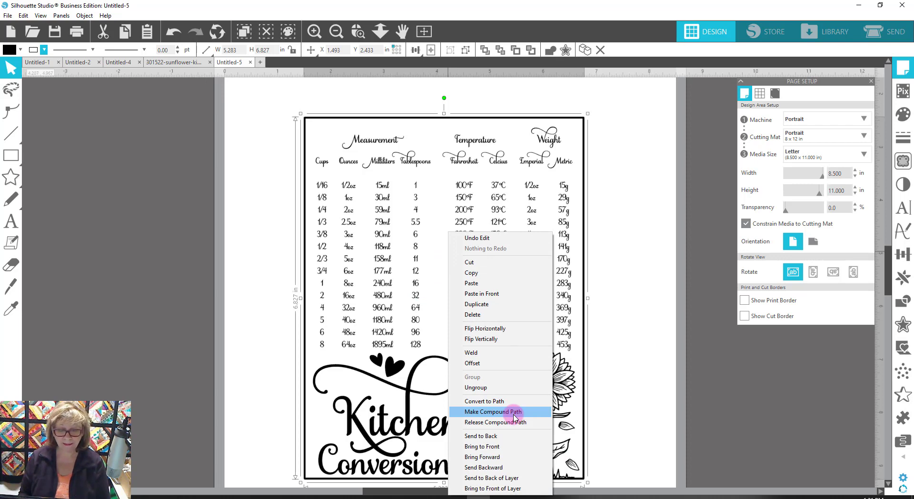
left_click(514, 412)
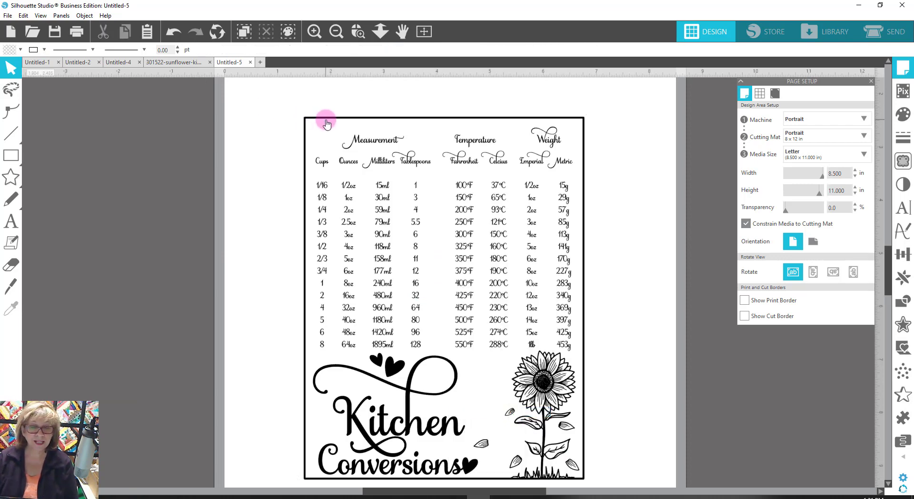
left_click_drag(326, 122, 304, 111)
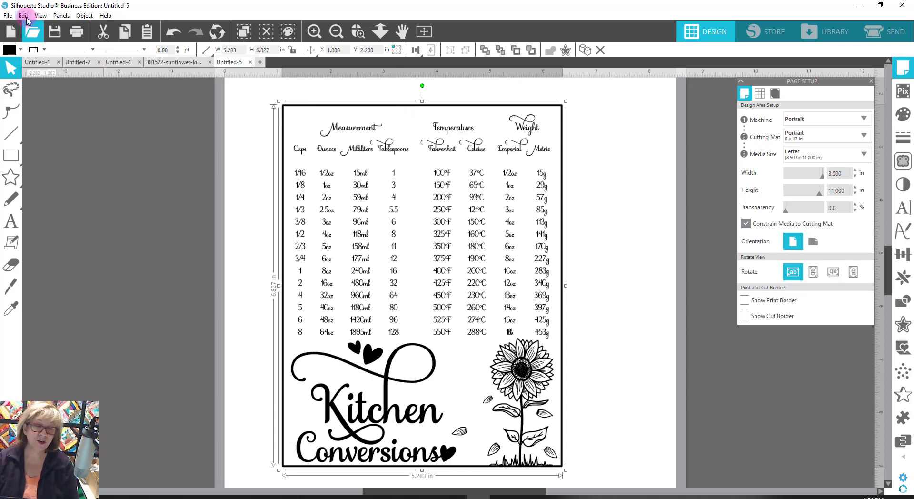
Save the selected design to the hard drive as a 300 dpi JPEG, naming the file with the person's first name and 5.
left_click(9, 17)
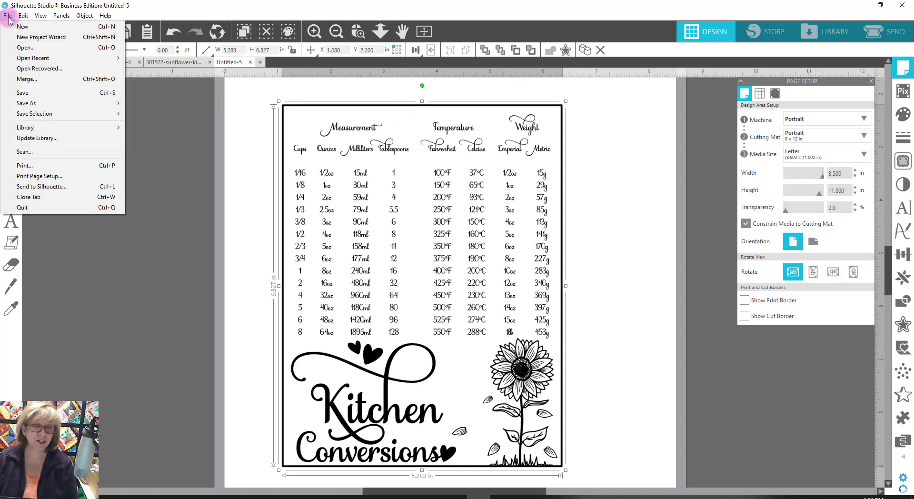
mouse_move(45, 113)
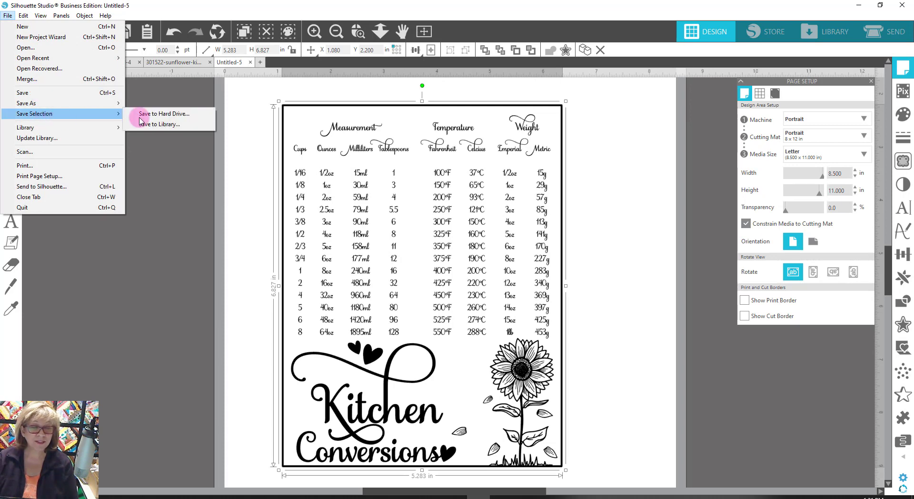
left_click(176, 115)
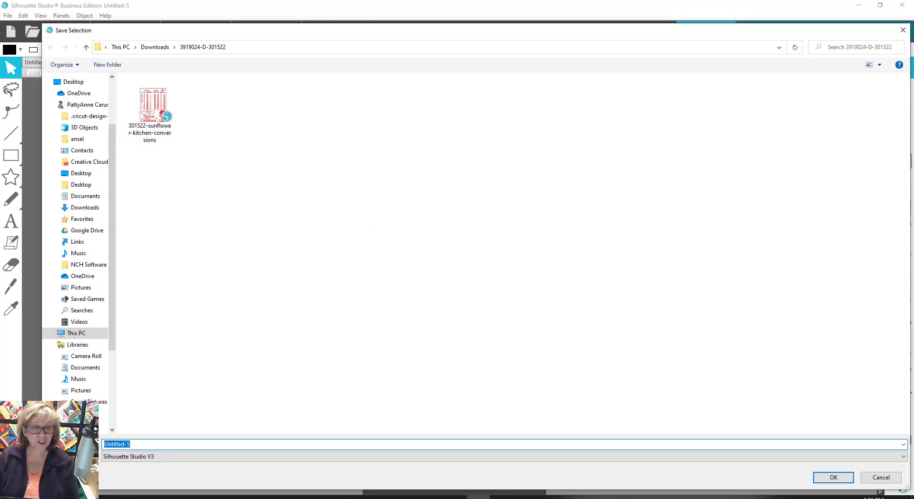
type("d")
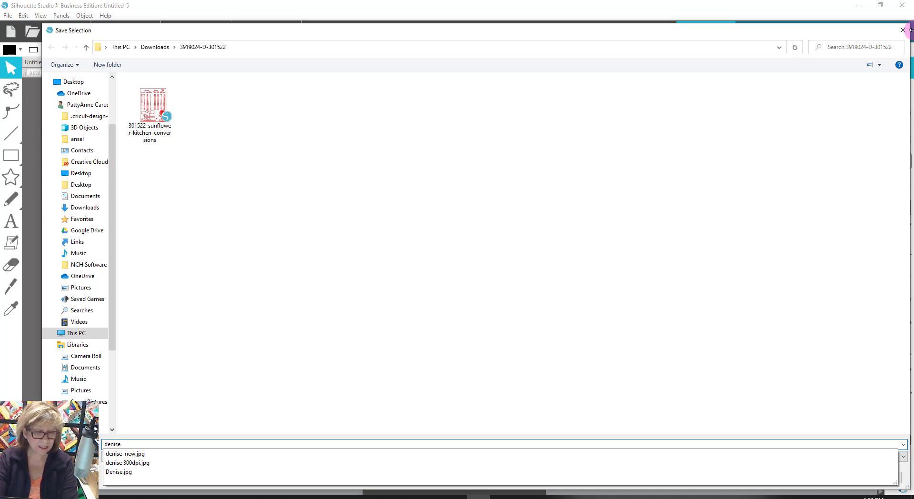
type("enise 5")
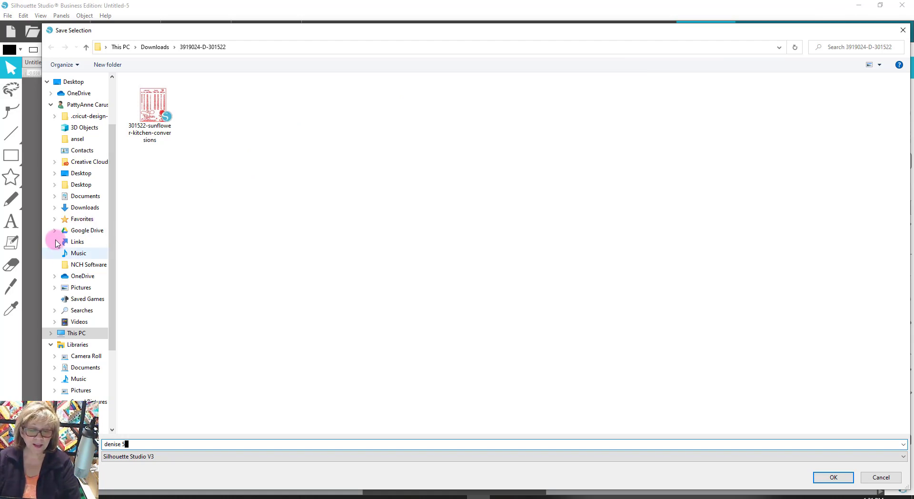
left_click(193, 456)
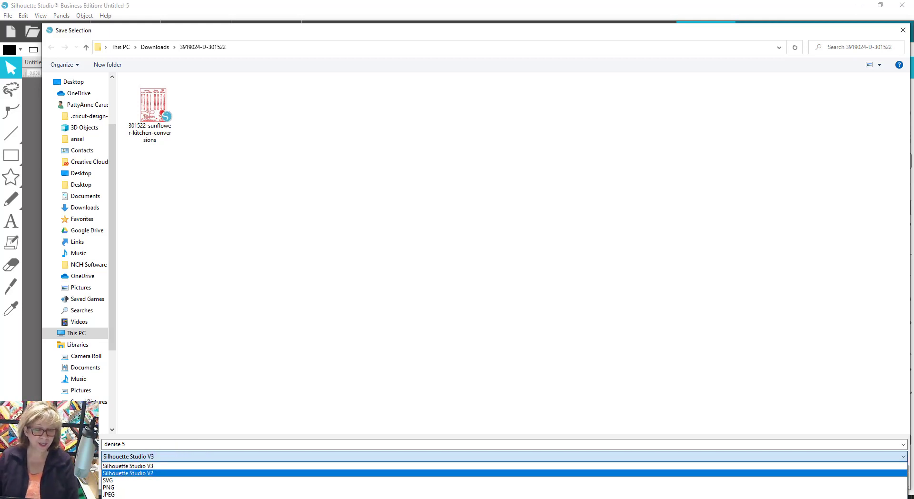
left_click(117, 495)
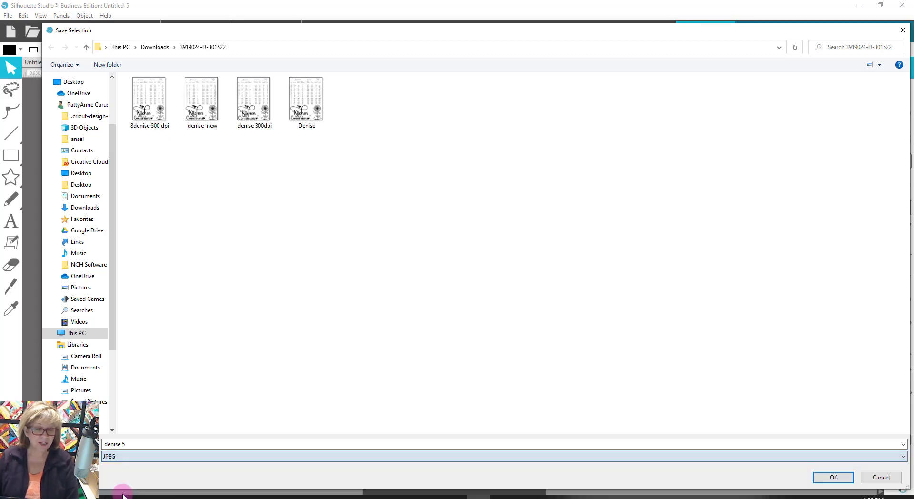
left_click(833, 477)
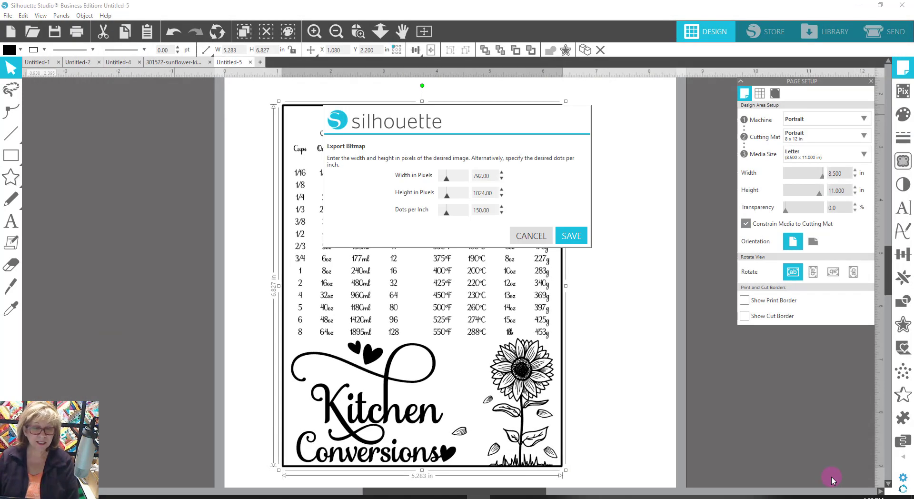
double_click(494, 210)
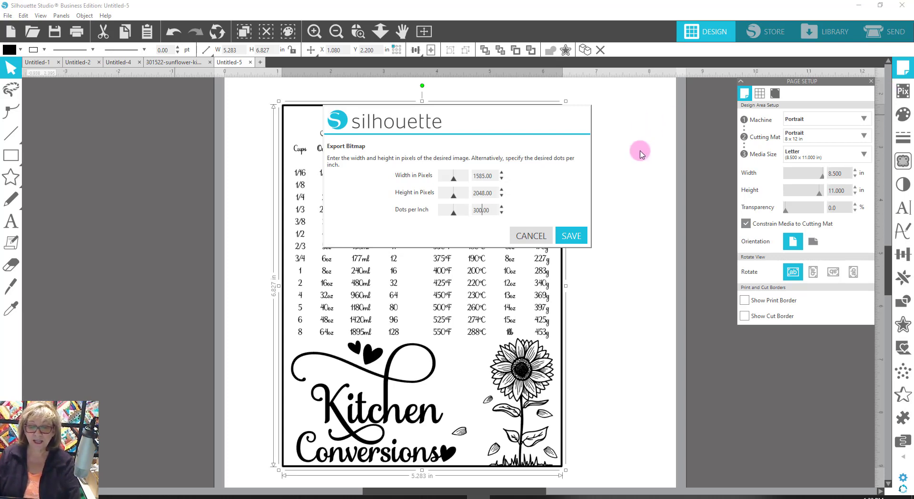
left_click(583, 235)
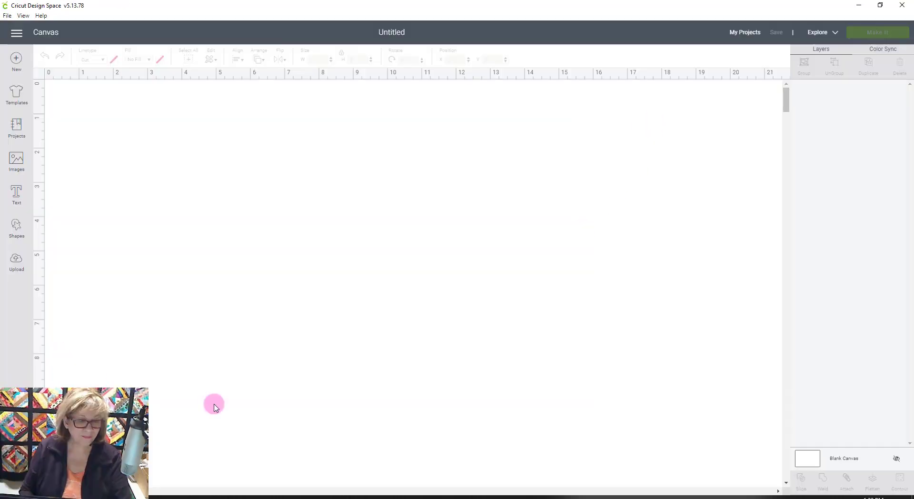
In Cricut Design Space, upload the newly exported JPEG of the kitchen conversions design from the 3919024-D-301522 folder.
left_click(16, 260)
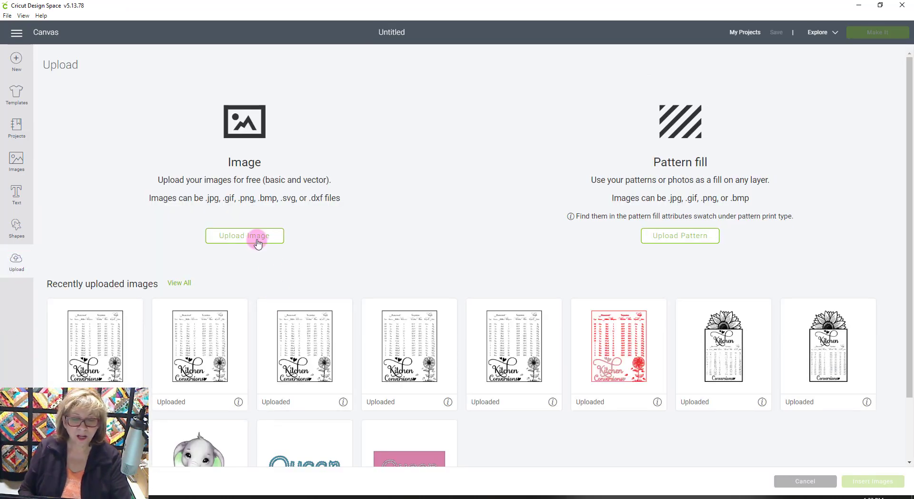
left_click(257, 238)
left_click(494, 265)
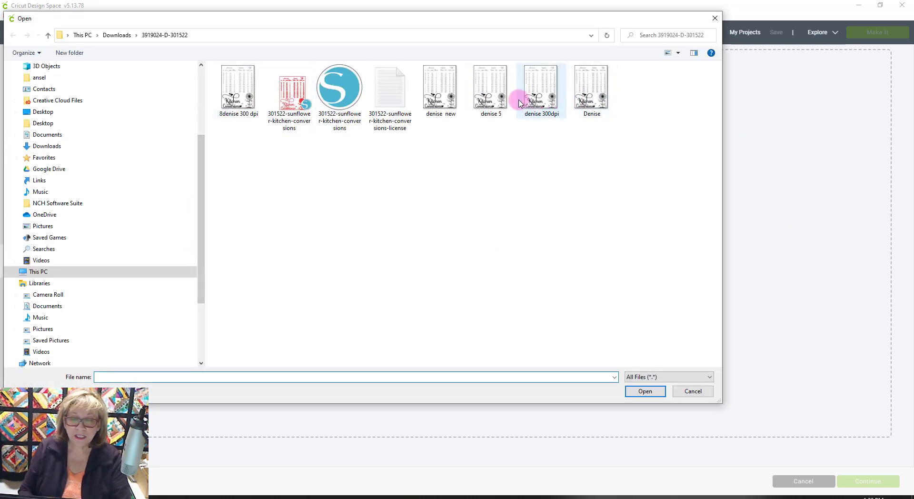
left_click(497, 97)
left_click(645, 391)
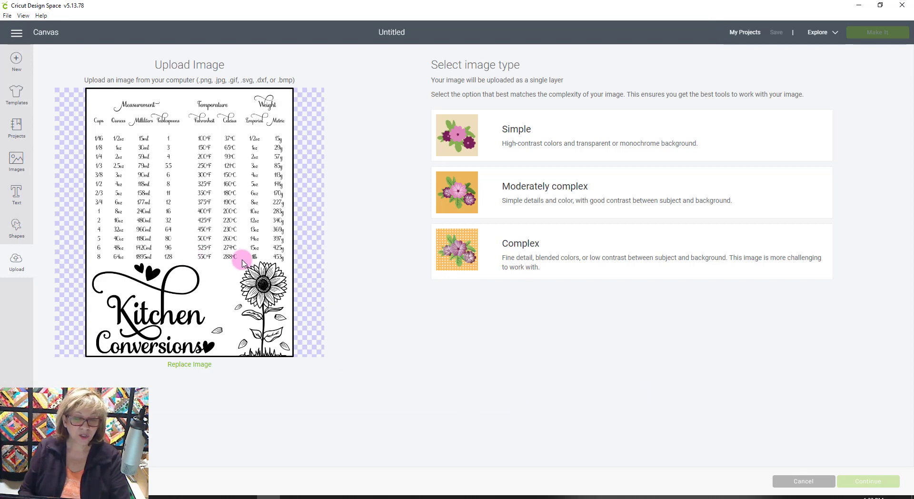
Set the uploaded image's type to Complex and continue to the save-type choice without erasing any areas.
left_click(566, 264)
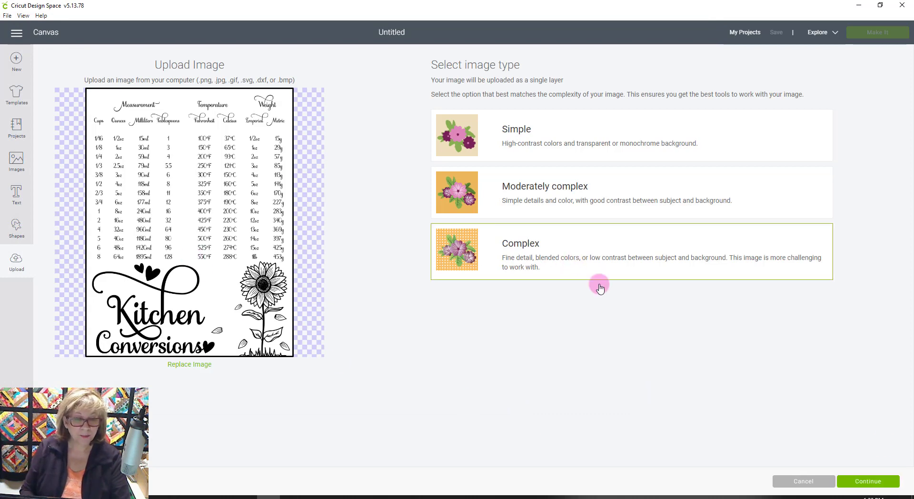
left_click(863, 481)
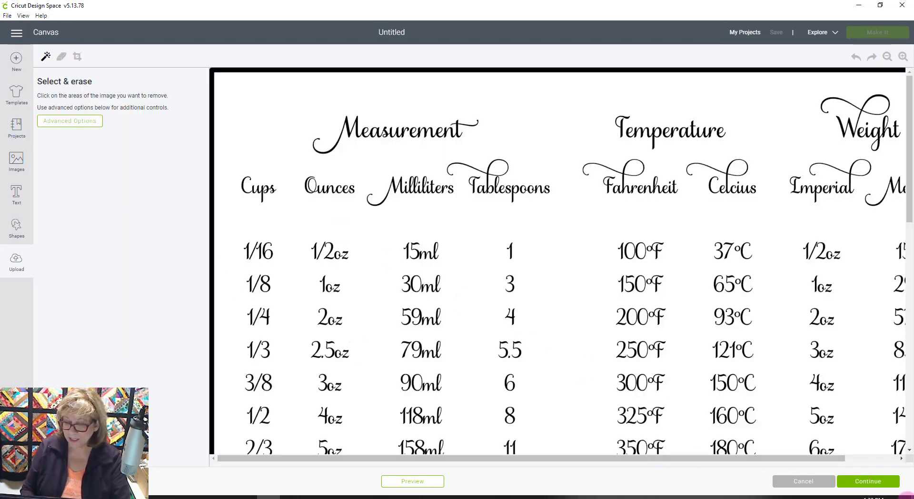
left_click(878, 482)
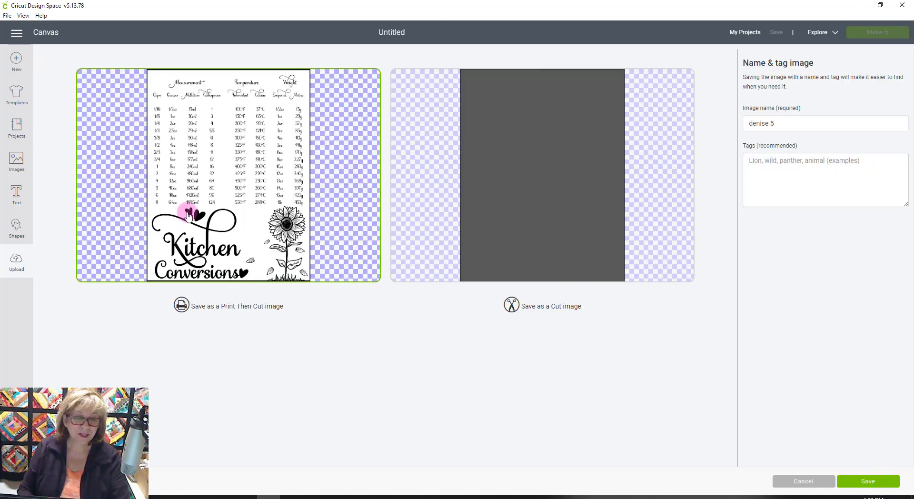
Save the kitchen conversions upload as a Print Then Cut image and insert it on the canvas.
left_click(860, 485)
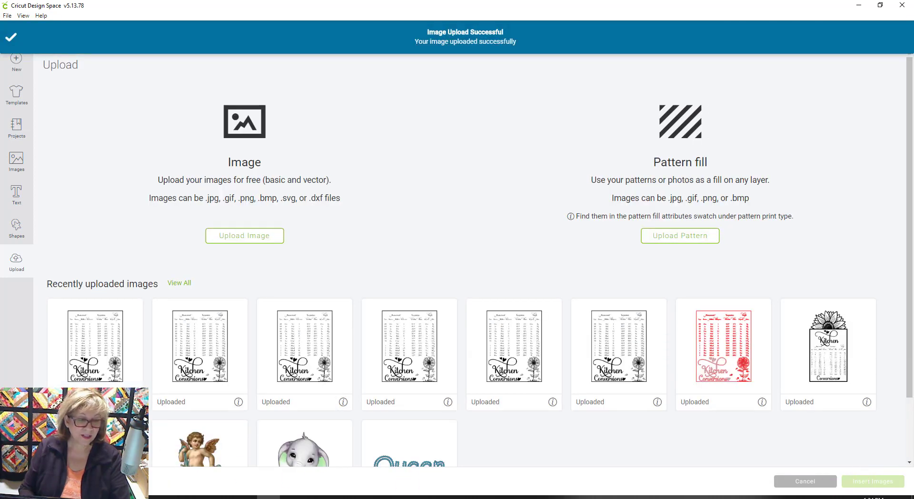
left_click(107, 378)
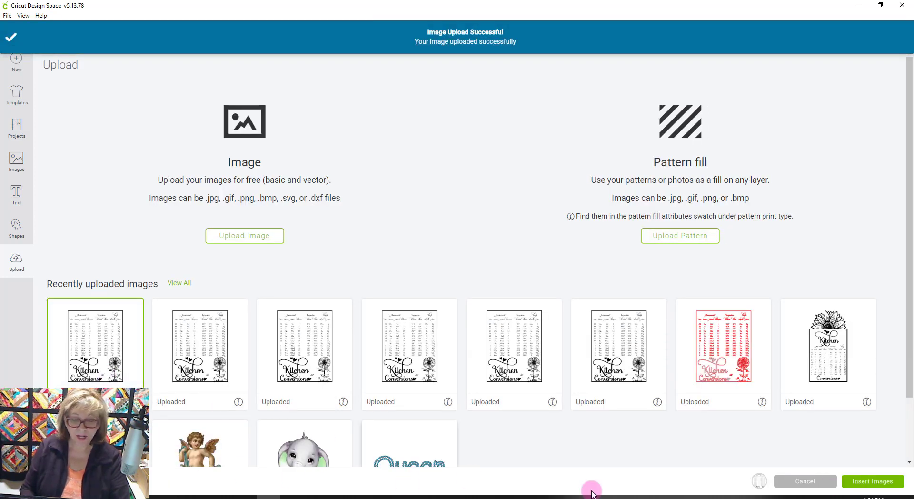
left_click(867, 481)
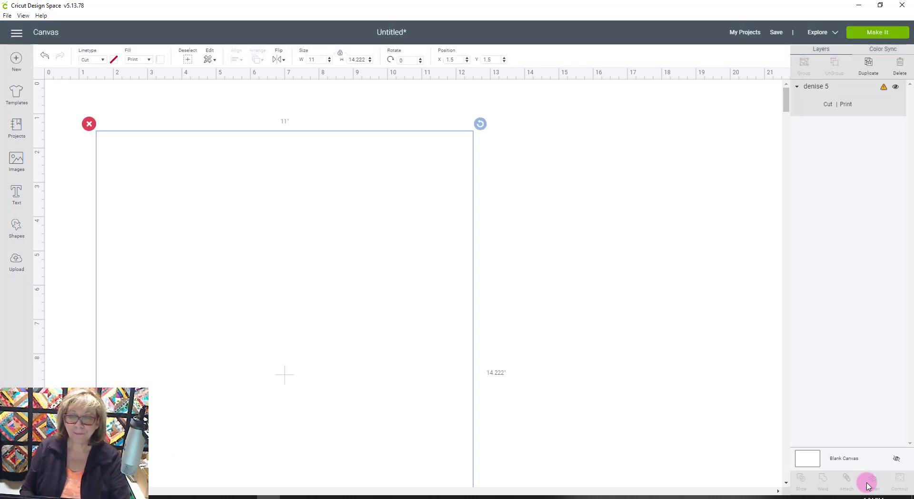
Reposition the kitchen conversions image on the canvas and scale it down proportionally to about 6.25 by 8.08 in.
scroll(519, 432, "down", 5)
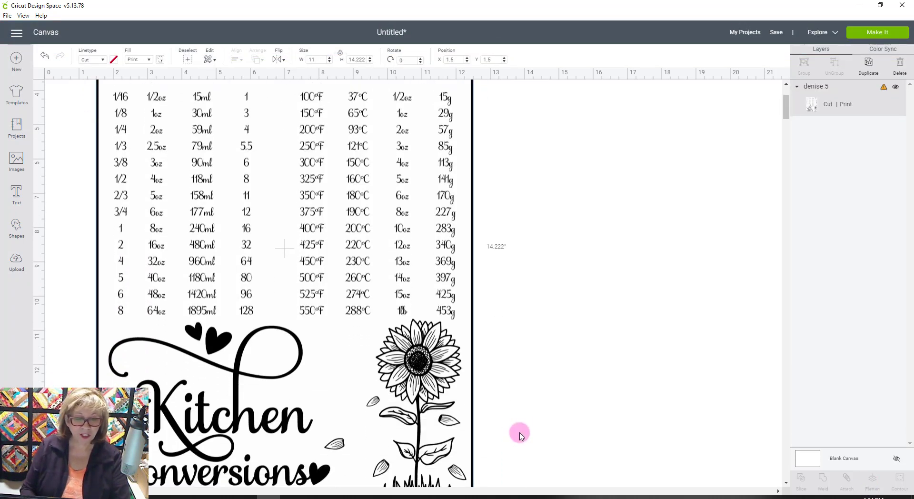
left_click_drag(454, 364, 556, 366)
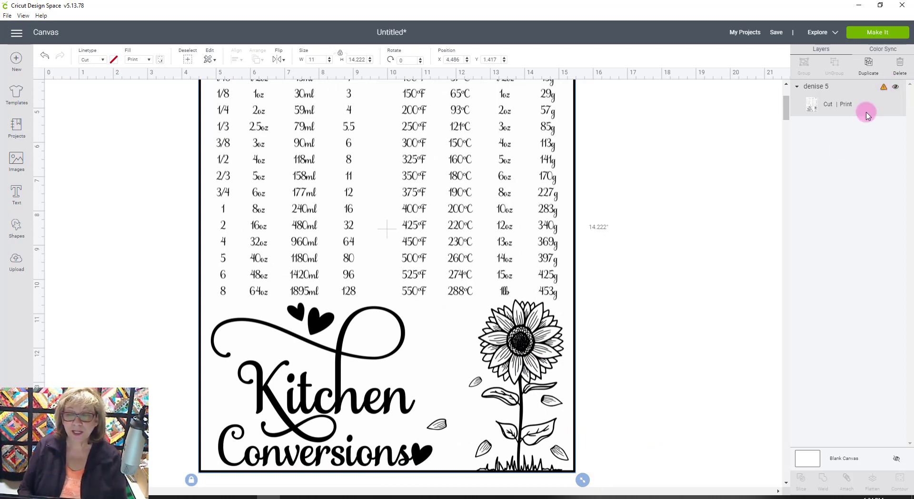
left_click_drag(581, 482, 456, 315)
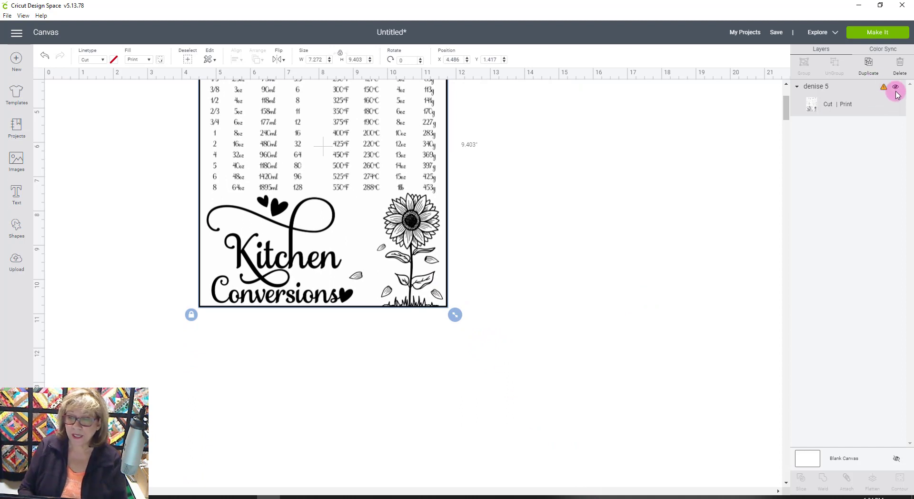
scroll(428, 257, "up", 3)
left_click_drag(434, 342, 446, 375)
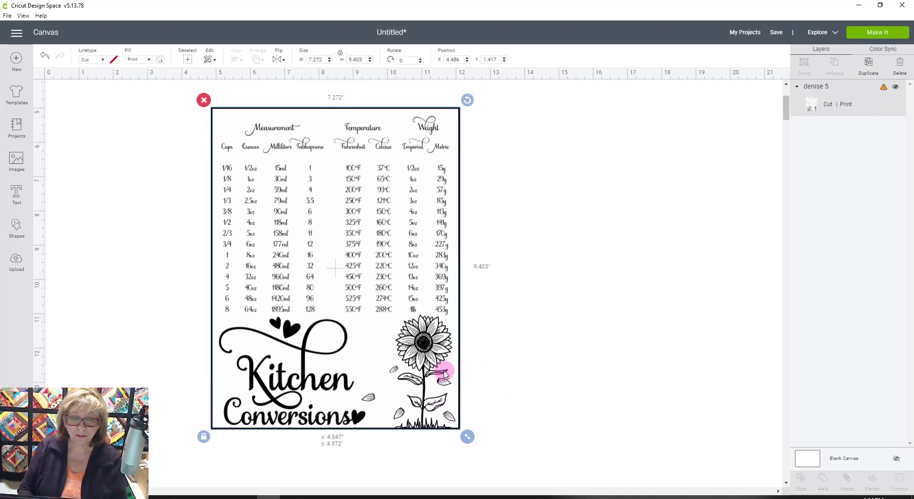
left_click_drag(469, 438, 433, 390)
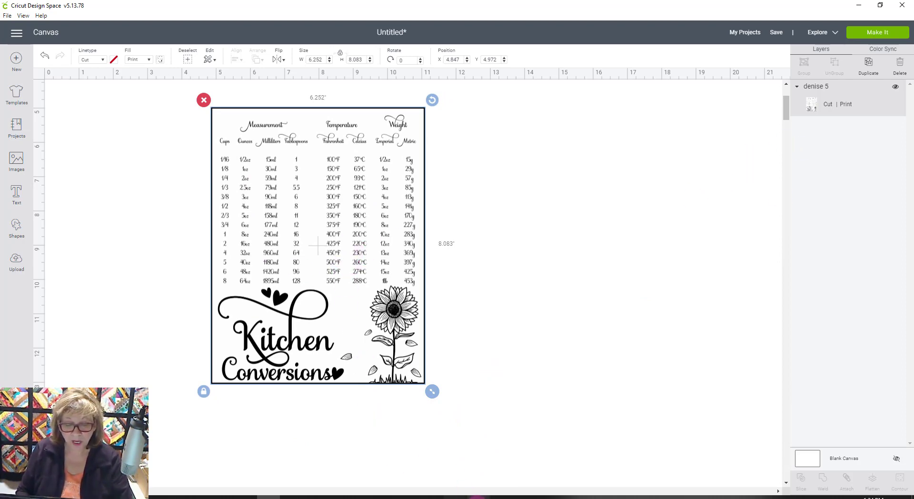
Switch to Silhouette Studio and set the kitchen conversions design's width to 8.250 in with its proportions locked.
left_click(483, 496)
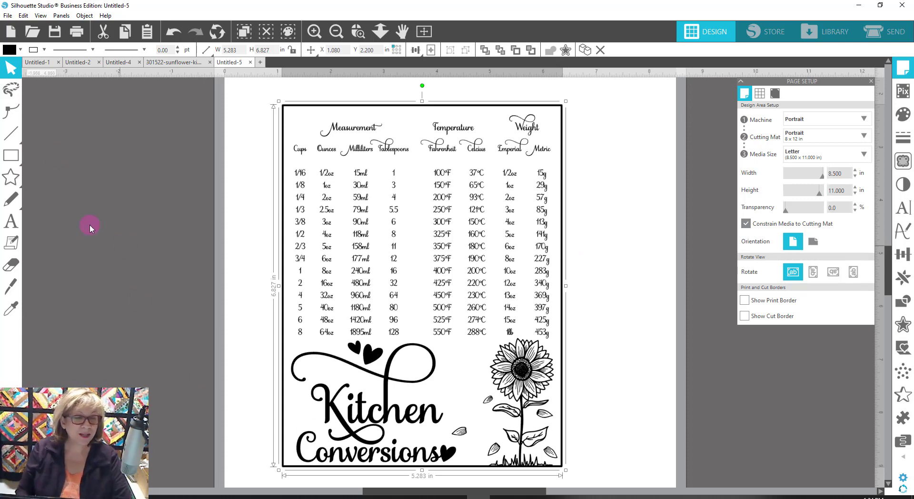
left_click(595, 198)
left_click(551, 187)
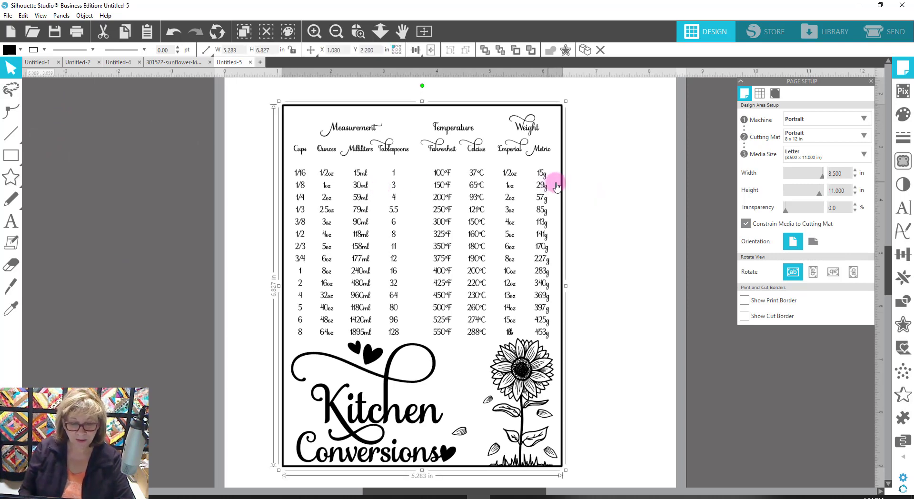
scroll(557, 209, "down", 1)
scroll(573, 204, "up", 2)
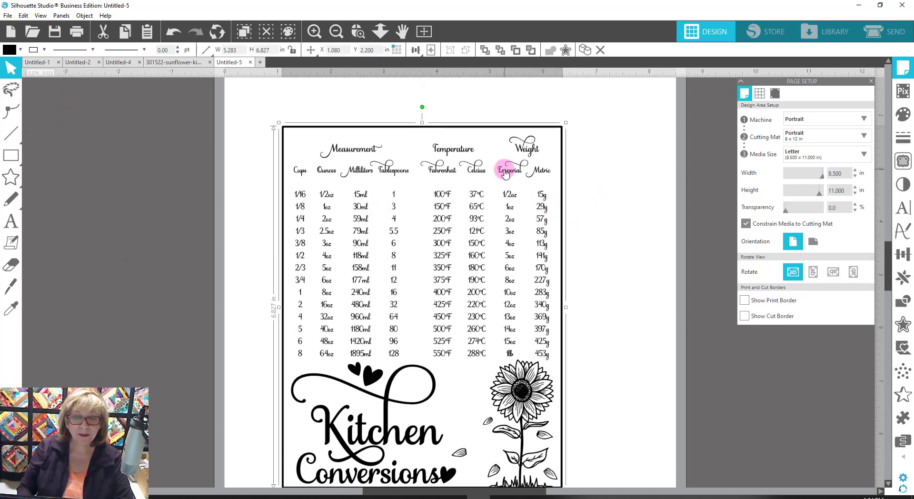
scroll(525, 151, "down", 1)
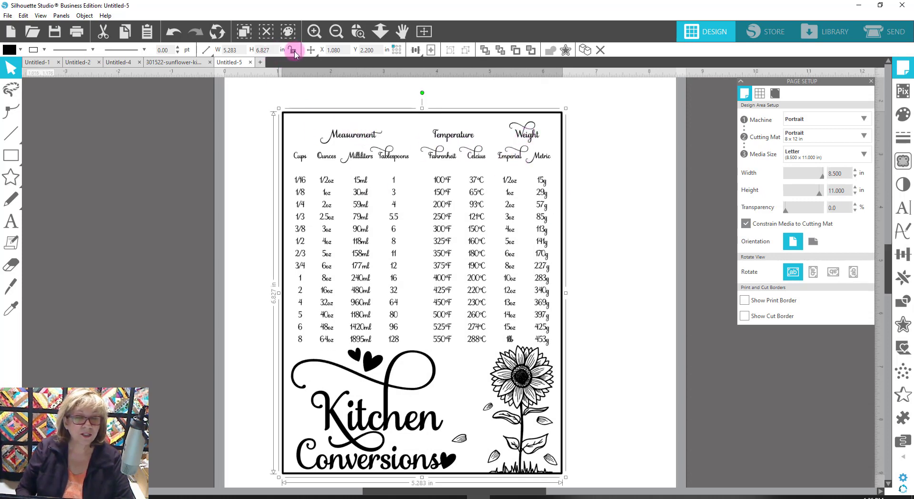
left_click(239, 51)
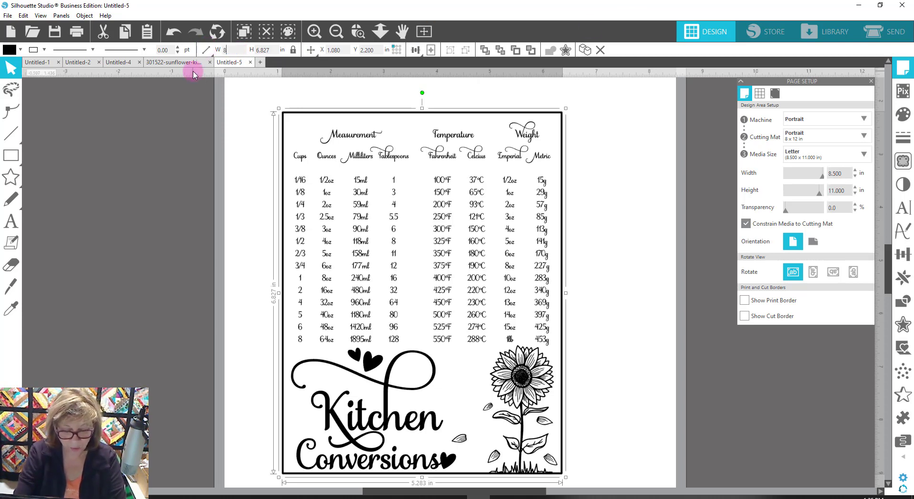
type("8.250")
key("Return")
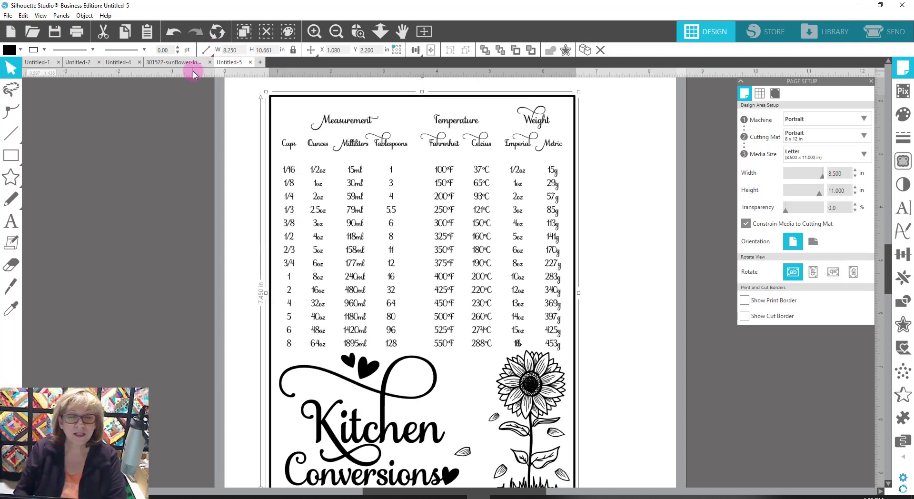
key("Tab")
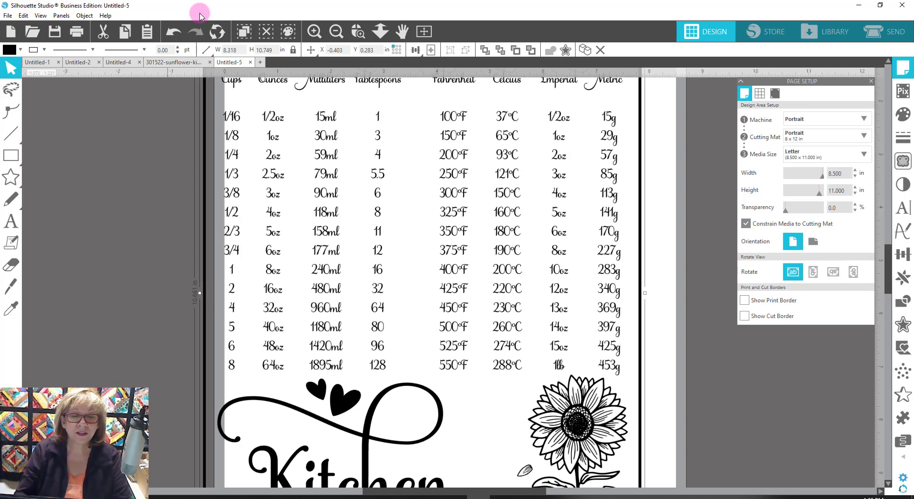
Move the enlarged kitchen conversions design fully onto the letter page, at about X 0.118 and Y 0.096 in.
left_click_drag(200, 14, 197, 11)
scroll(443, 322, "up", 5)
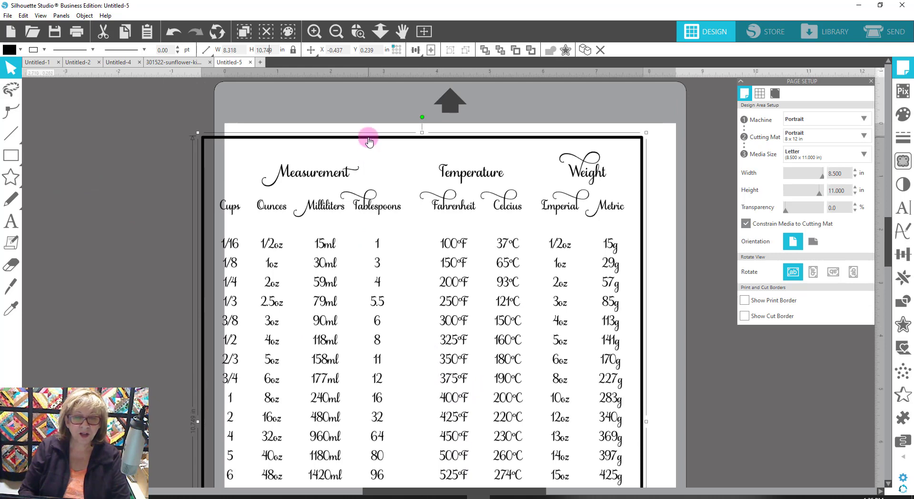
left_click_drag(369, 139, 398, 133)
scroll(638, 258, "down", 4)
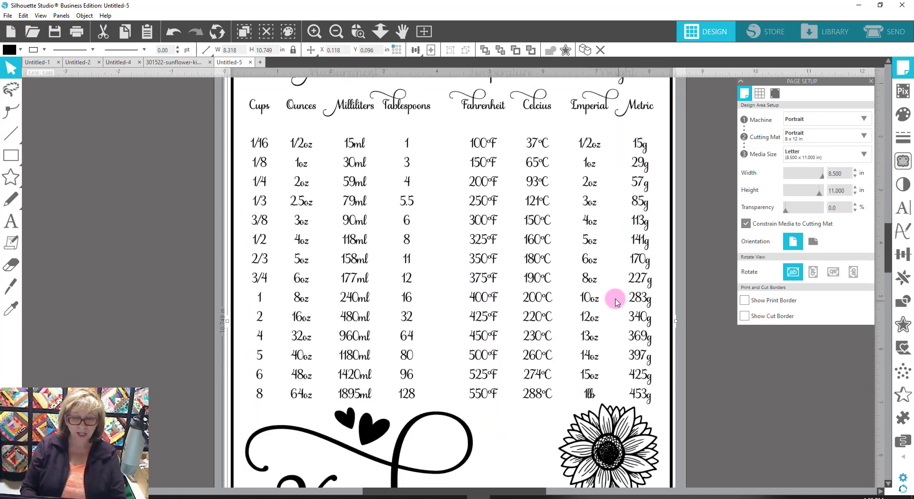
scroll(612, 300, "down", 3)
scroll(467, 347, "up", 2)
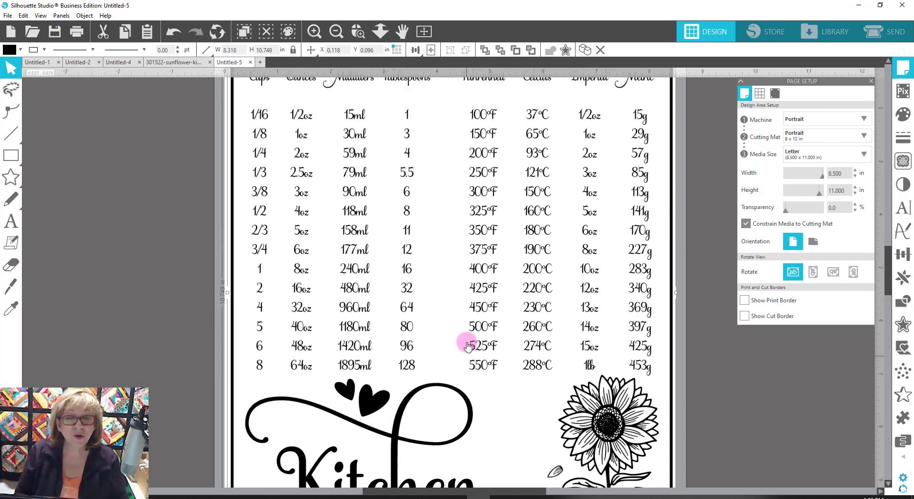
scroll(466, 345, "up", 4)
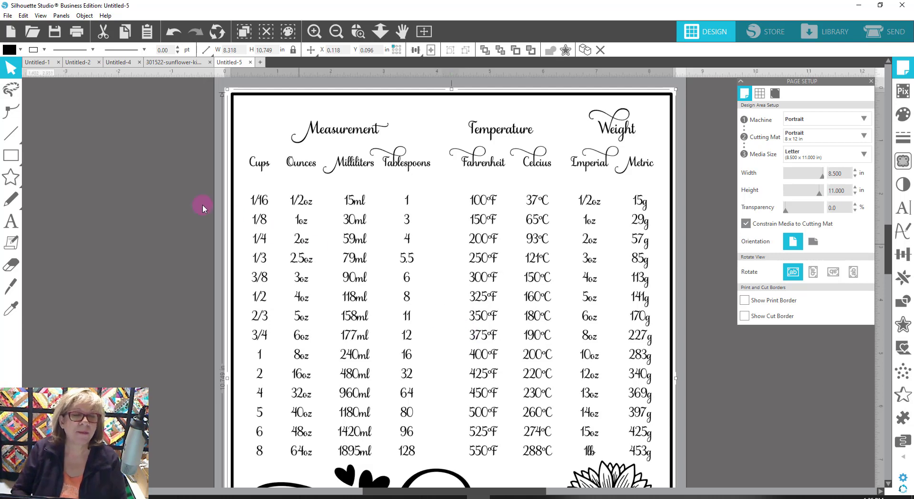
Change the Silhouette Studio view from Business Edition to Standard Edition.
left_click(104, 17)
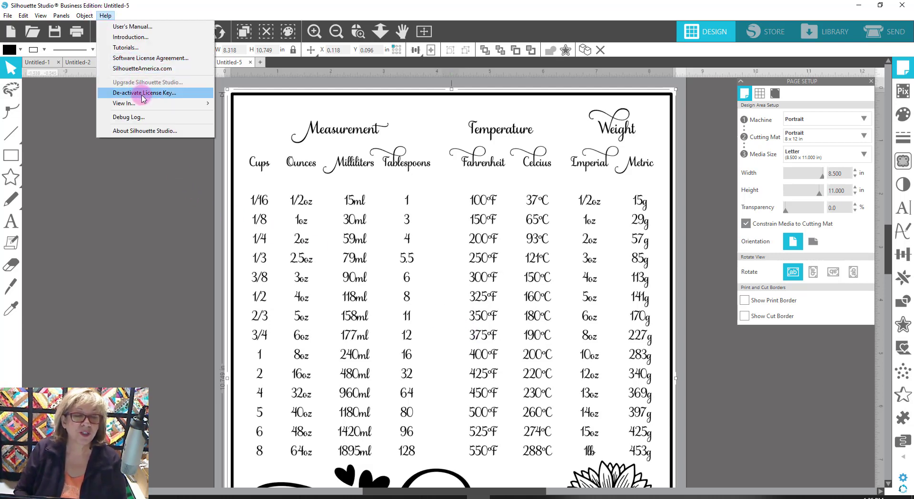
mouse_move(143, 105)
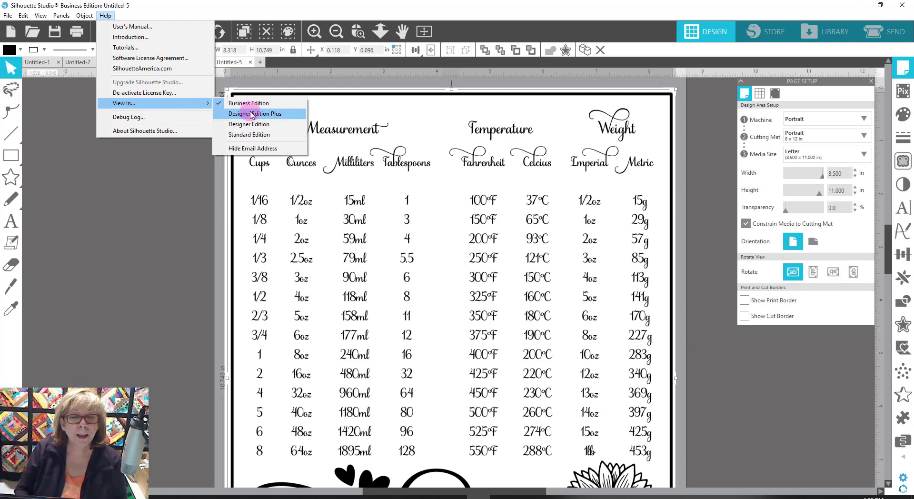
left_click(258, 136)
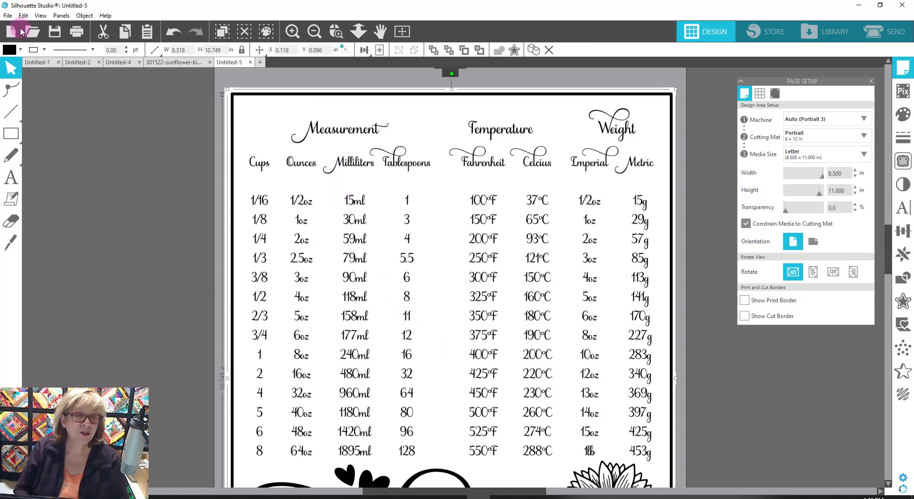
Examine the design's print preview and the HP ENVY 5000 series printing preferences, and close them without printing.
left_click(7, 16)
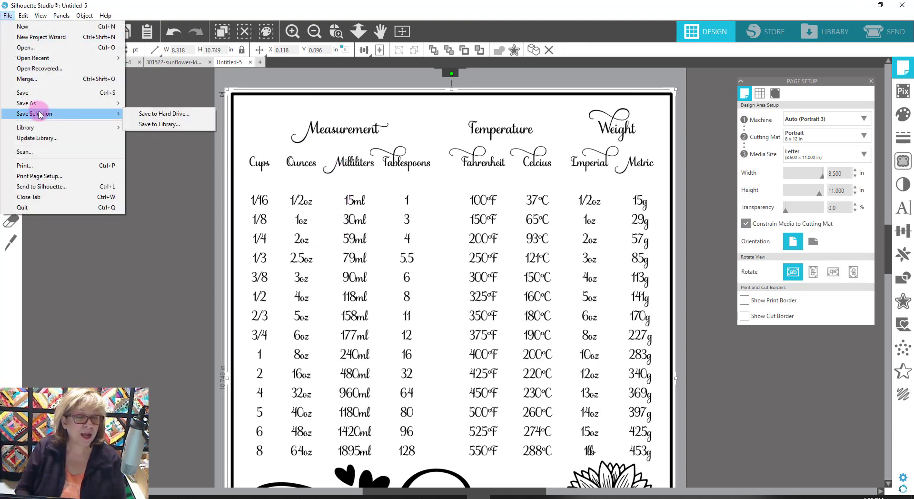
left_click(55, 166)
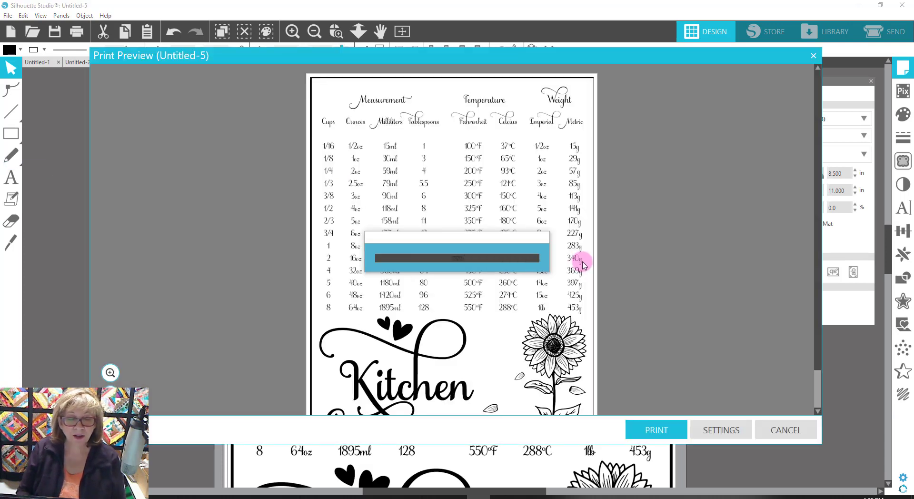
scroll(574, 259, "down", 2)
left_click(664, 430)
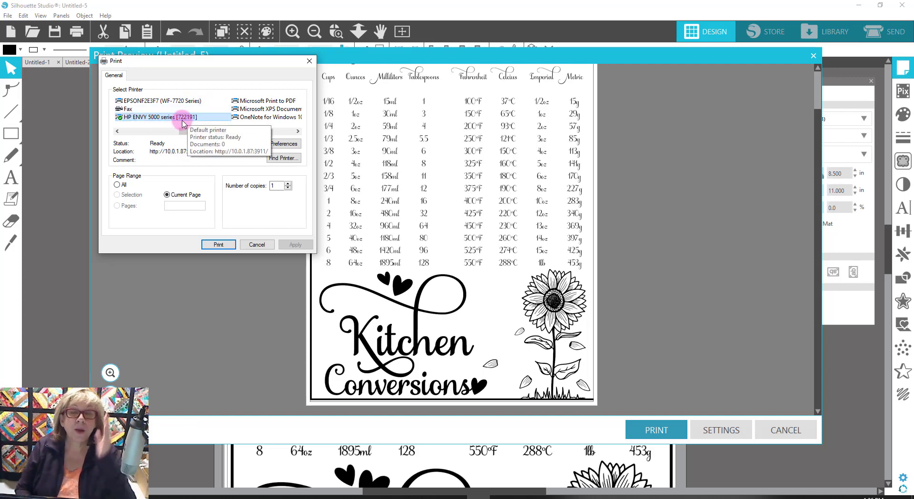
left_click(284, 143)
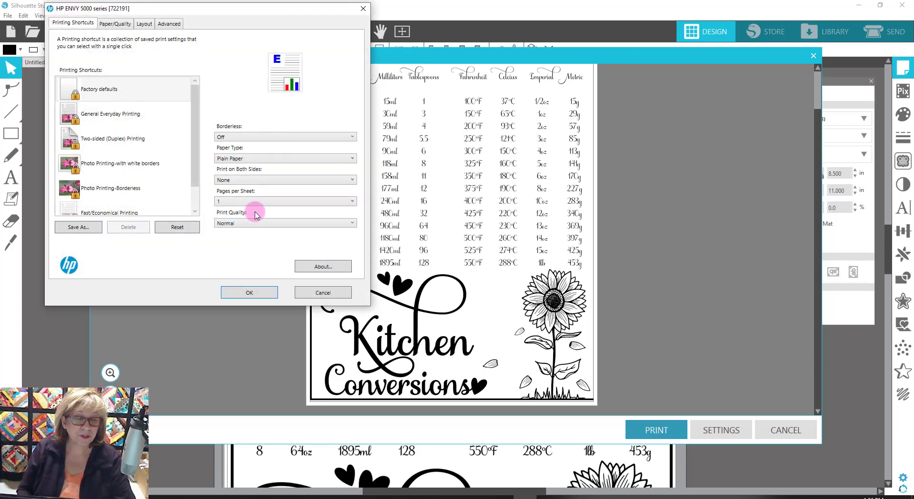
left_click(263, 293)
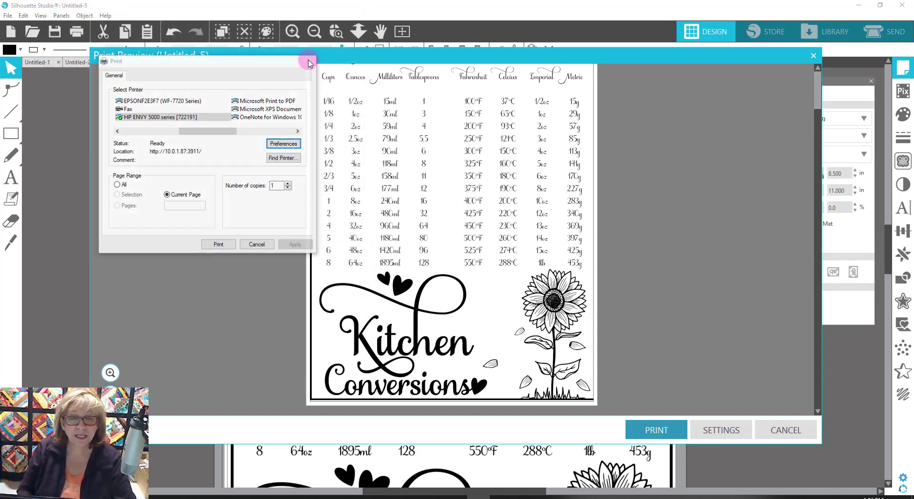
left_click(308, 61)
left_click(813, 56)
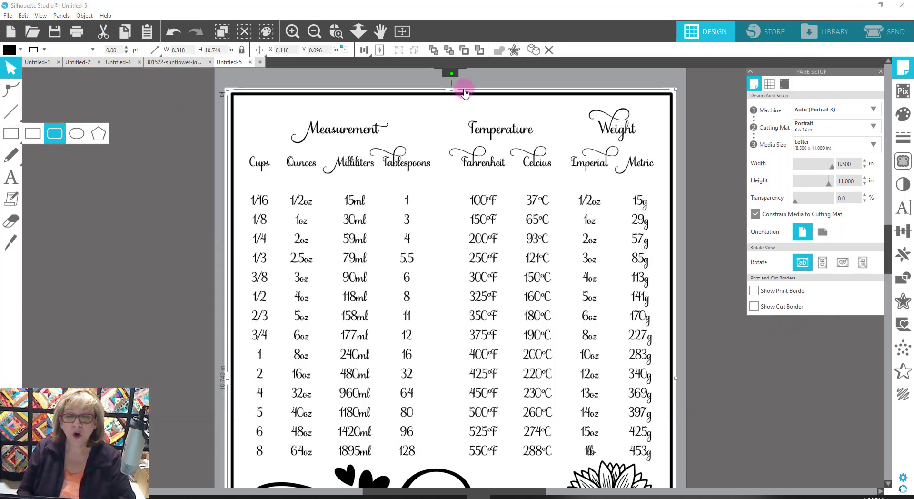
Move the kitchen conversions design off the right side of the page and draw a rectangle about 3.74 by 4.89 in.
scroll(637, 159, "up", 2)
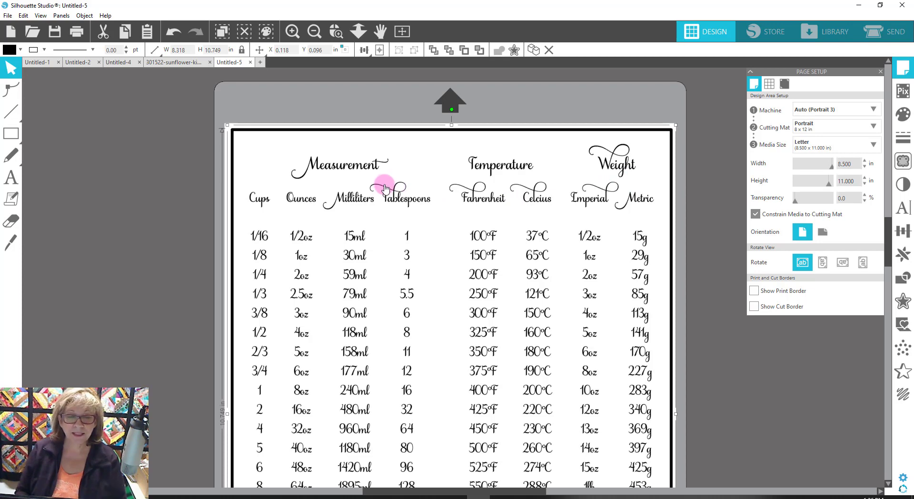
left_click_drag(363, 166, 910, 212)
left_click(32, 133)
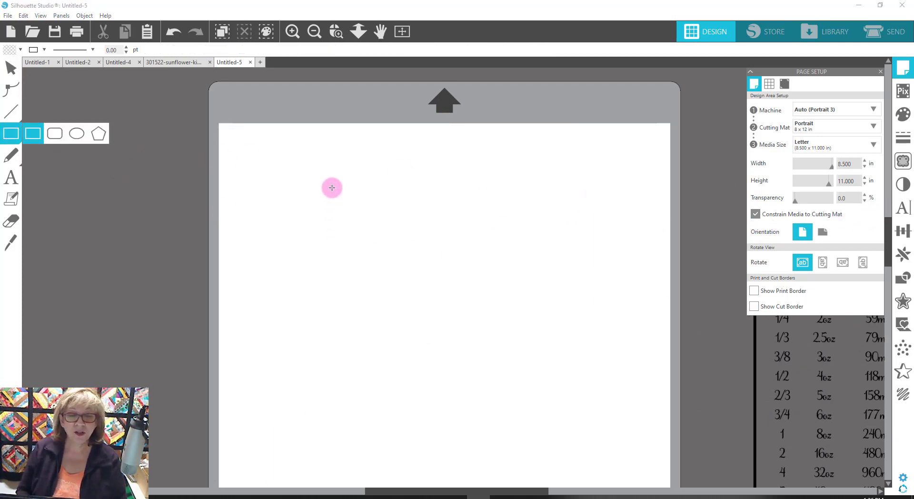
mouse_move(332, 184)
left_mouse_down()
mouse_move(510, 372)
mouse_move(532, 443)
left_mouse_up()
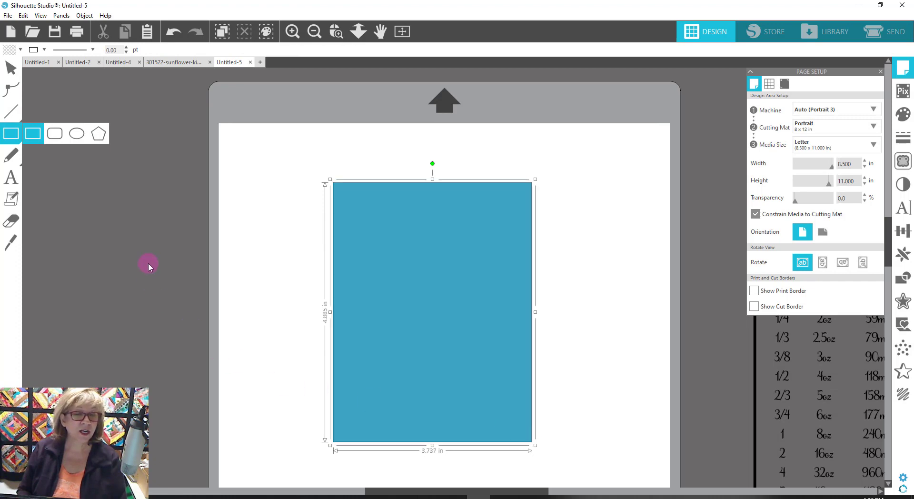
Copy the troll characters picture from the Untitled-2 document and paste it into the Untitled-5 document.
left_click(128, 64)
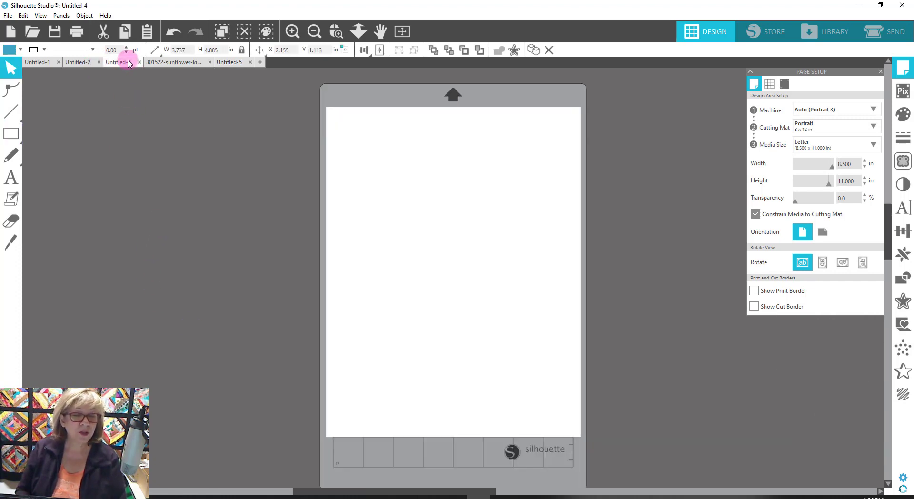
left_click(76, 63)
right_click(398, 311)
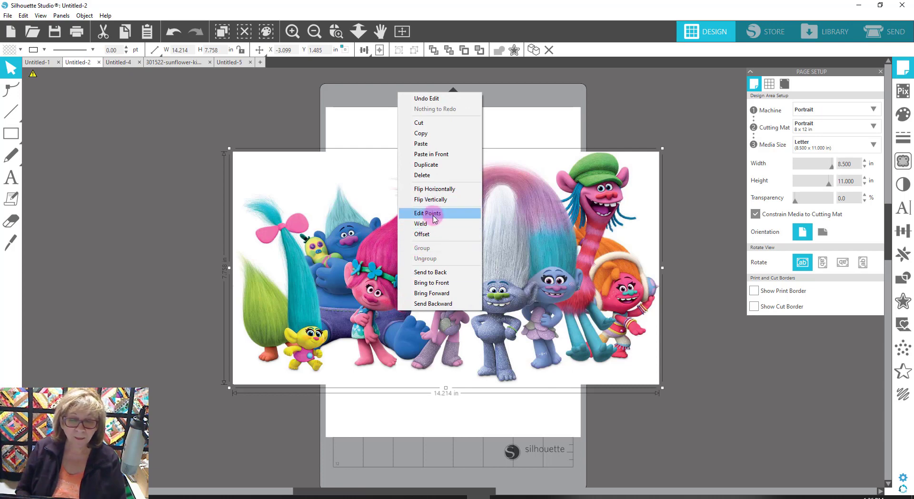
left_click(430, 133)
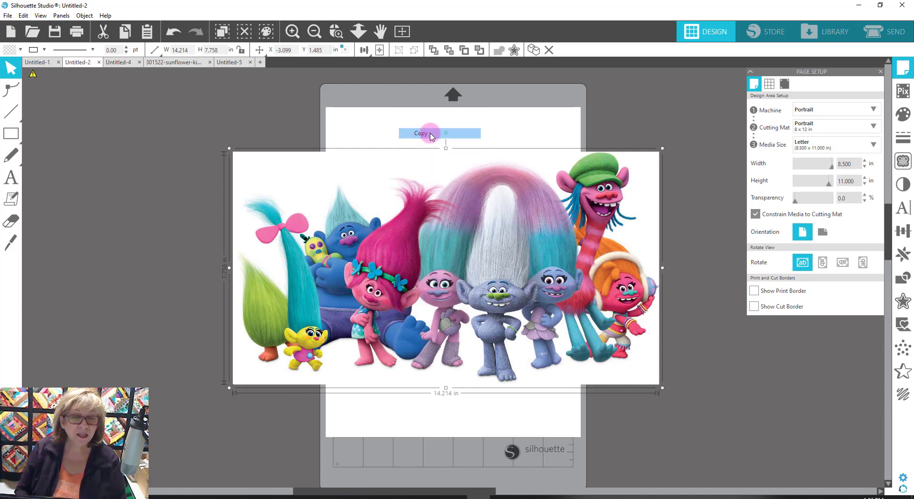
left_click(230, 62)
right_click(387, 275)
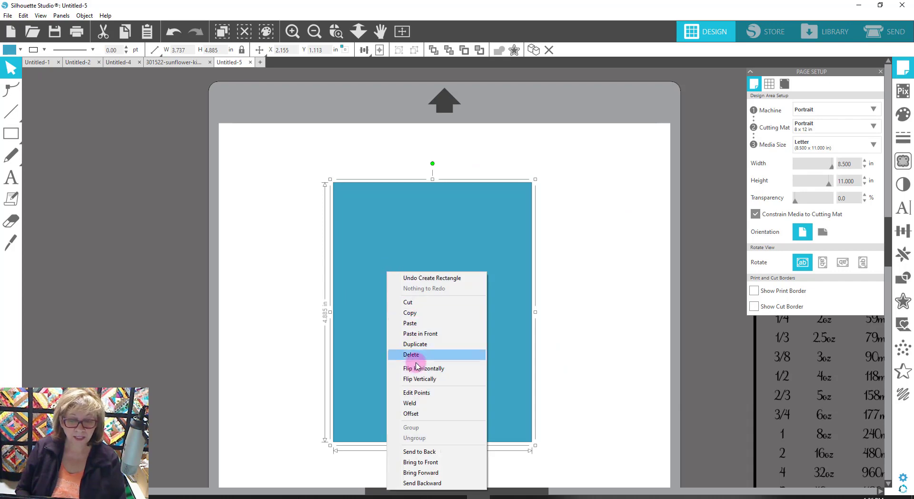
left_click(418, 323)
Shrink the pasted troll picture to about 5.09 in wide and place it over the lower corner of the relocated blue rectangle.
left_click_drag(395, 188, 306, 108)
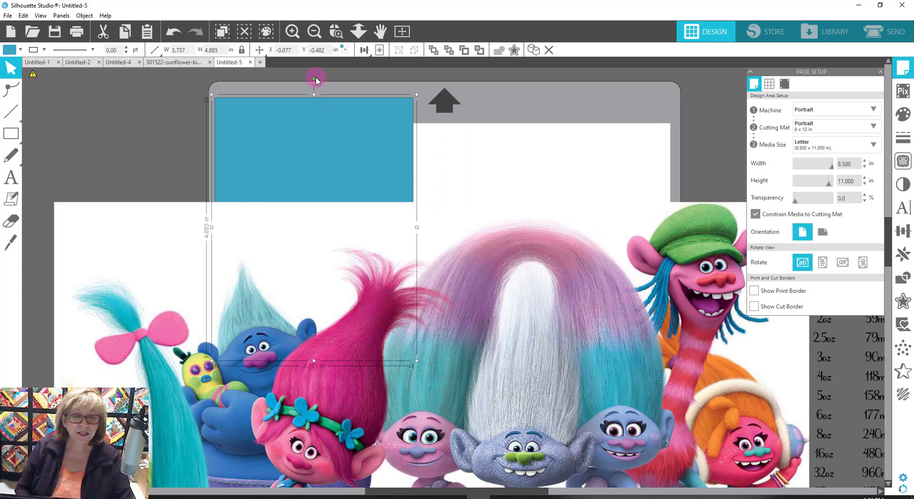
left_click_drag(556, 380, 428, 280)
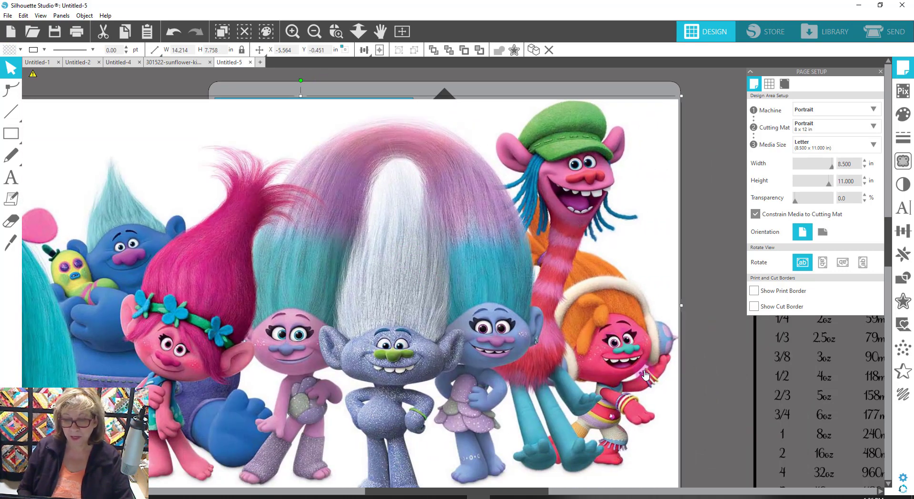
left_click_drag(640, 410, 637, 383)
left_click_drag(670, 437, 672, 400)
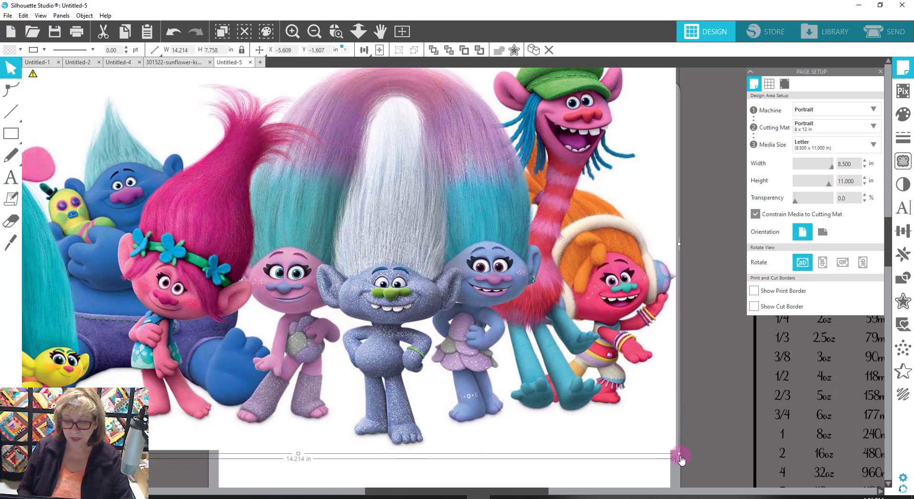
left_click_drag(679, 452, 146, 267)
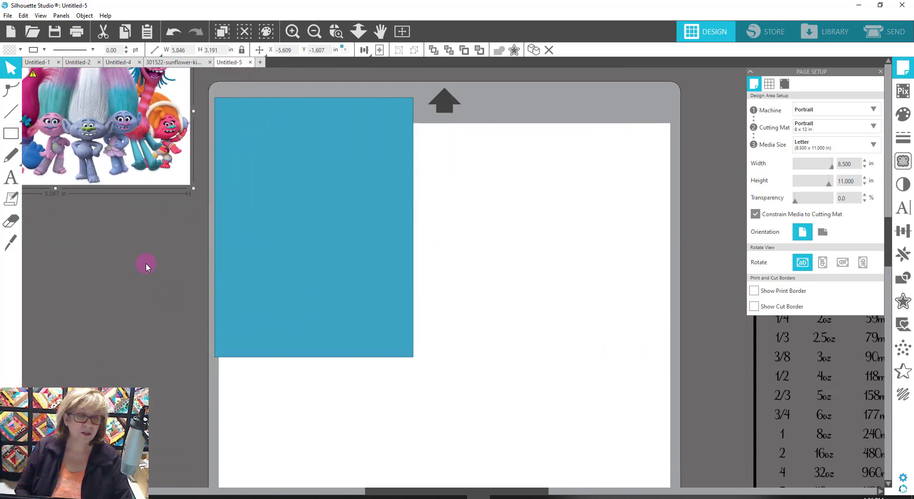
left_click_drag(165, 175, 491, 349)
Rotate the blue rectangle to landscape and fit the troll picture on it at about 3.97 by 2.17 in.
left_click(328, 151)
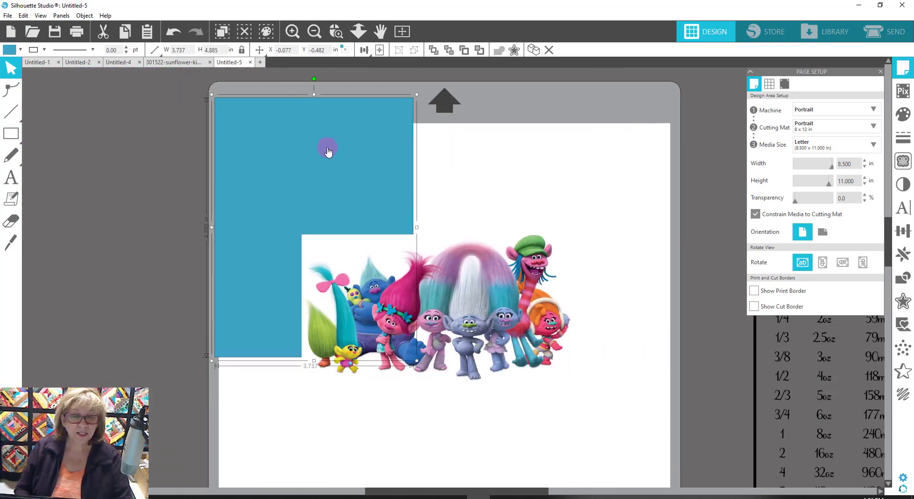
left_click_drag(315, 79, 494, 224)
left_click_drag(440, 283, 328, 190)
left_click_drag(460, 291, 388, 265)
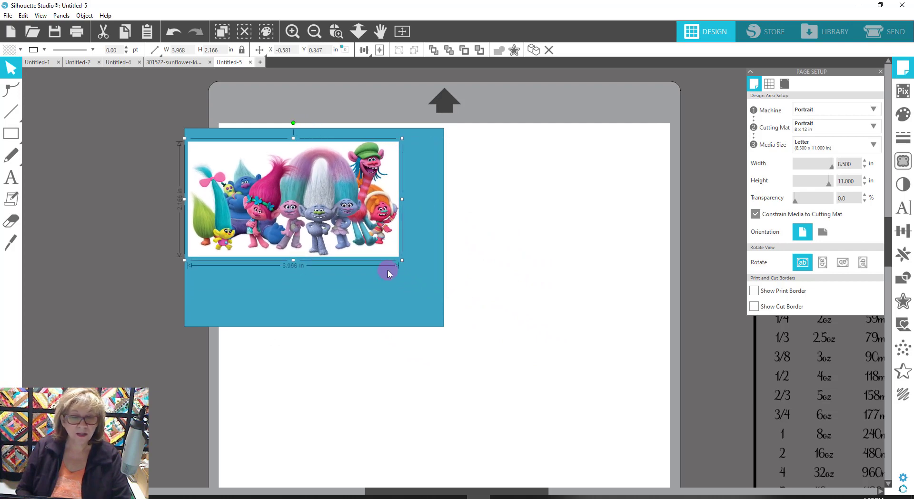
left_click_drag(307, 252, 327, 260)
Enlarge the troll picture to about 4.23 by 2.31 in and center it across the upper part of the blue rectangle.
left_click(299, 299)
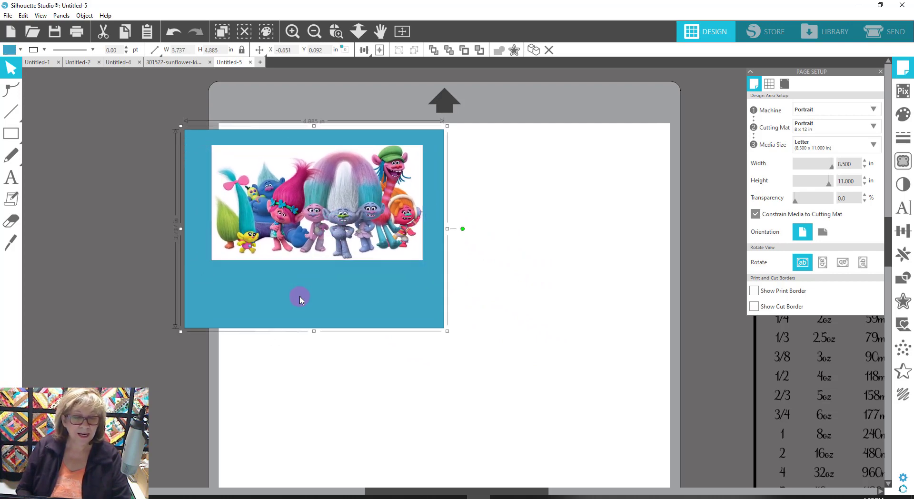
left_click_drag(308, 220, 306, 221)
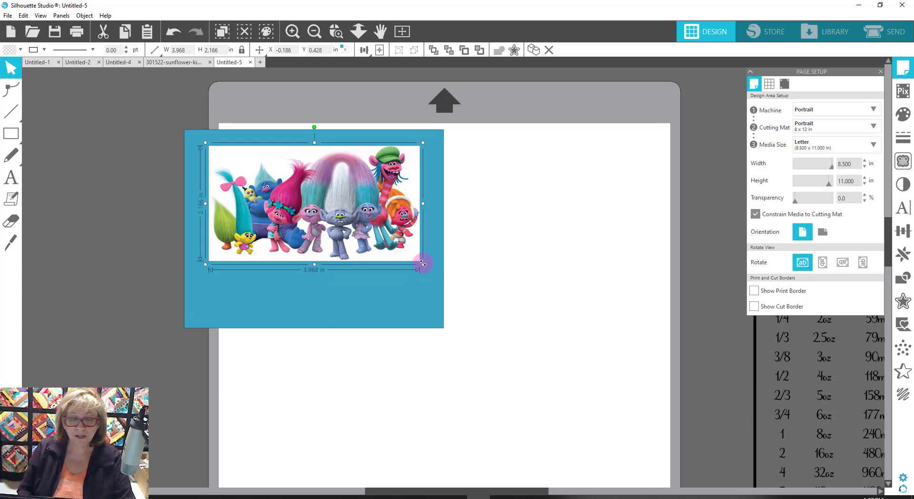
left_click_drag(422, 263, 436, 272)
left_click_drag(356, 223, 350, 224)
Add the text "Happy Birthday!" starting on the blue area beneath the troll picture.
left_click(9, 181)
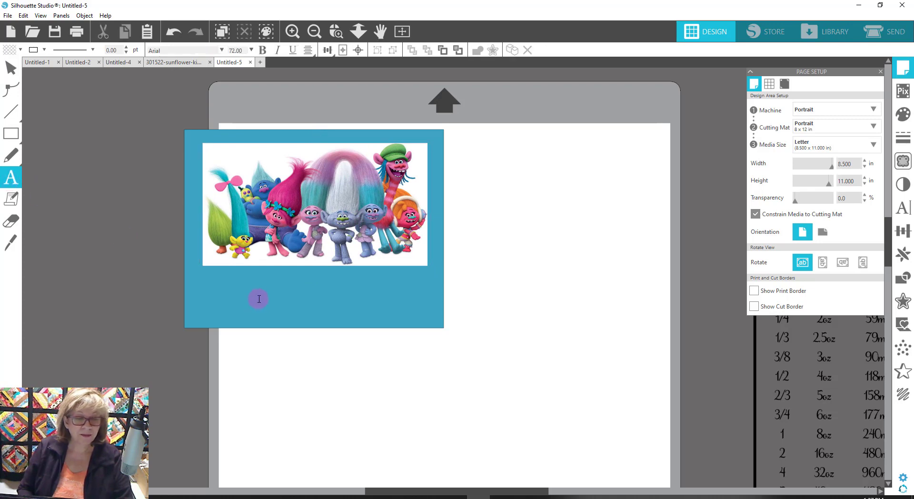
left_click(264, 298)
type("Haoo")
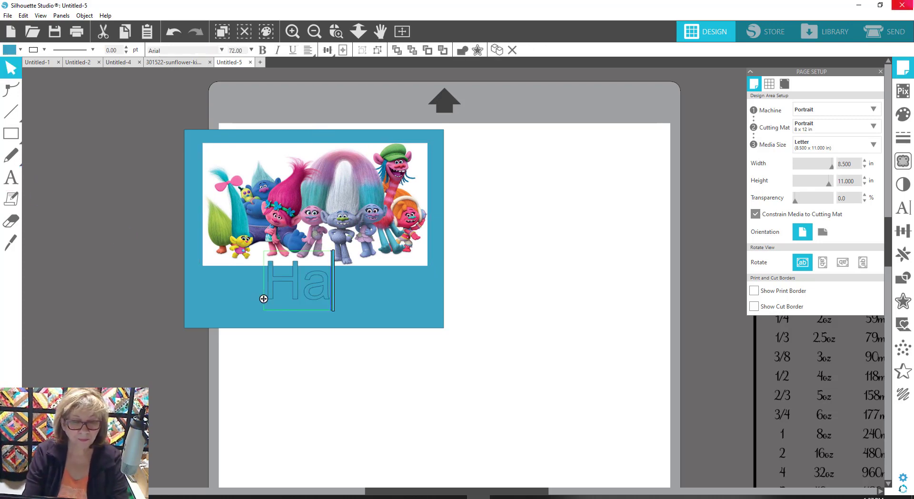
key("BackSpace")
key("BackSpace")
type("pp")
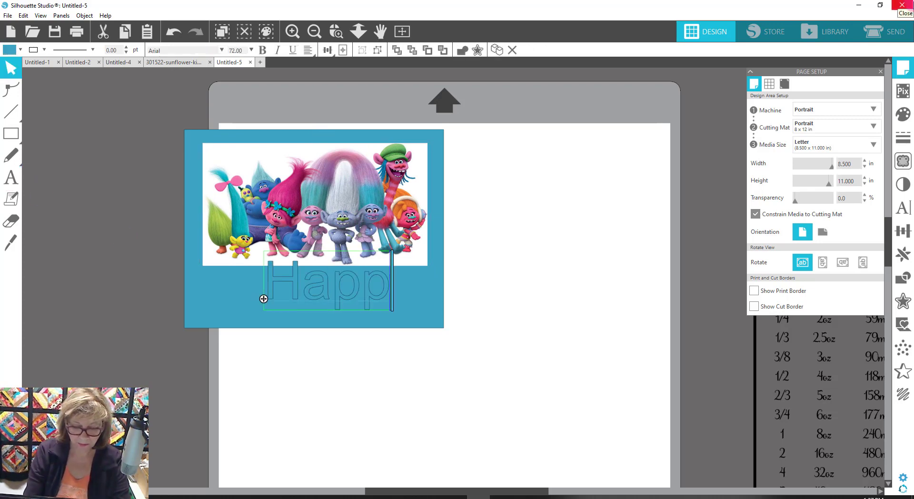
type("y Birth")
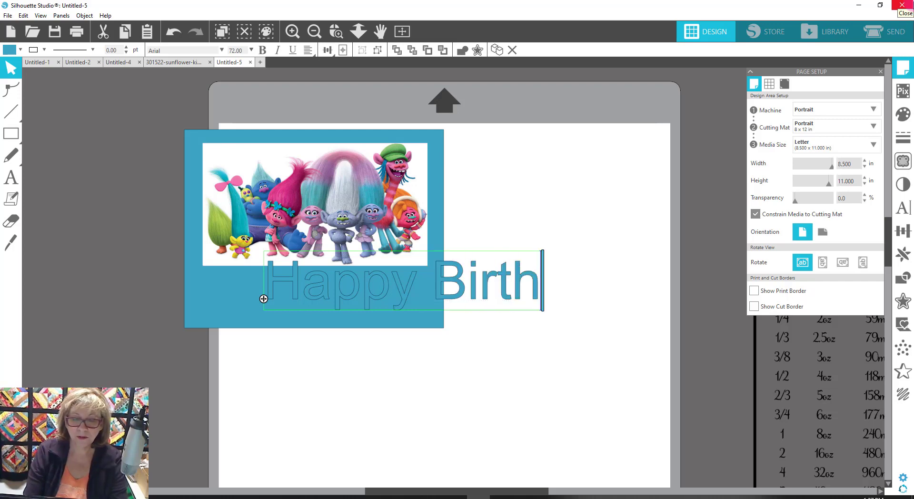
type("day!")
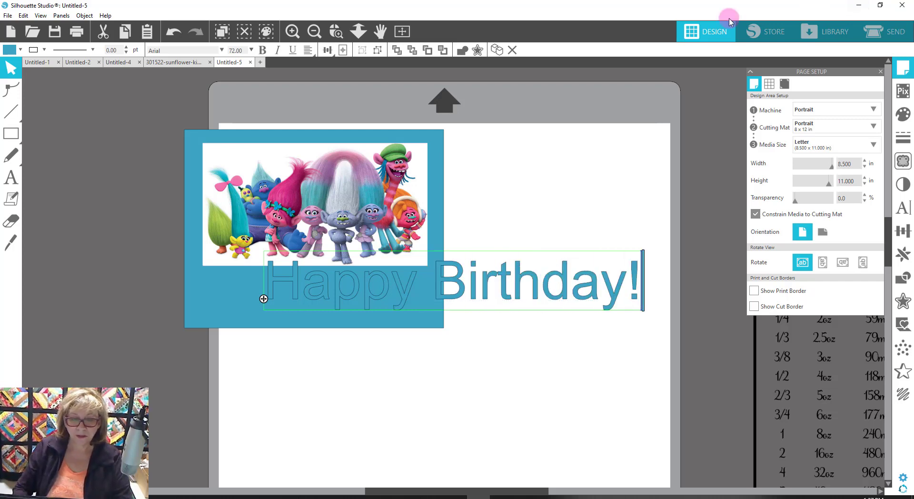
left_click(316, 438)
Shrink the "Happy Birthday!" text to about 4.22 in wide and position it beneath the picture, inside the blue rectangle.
left_click(598, 296)
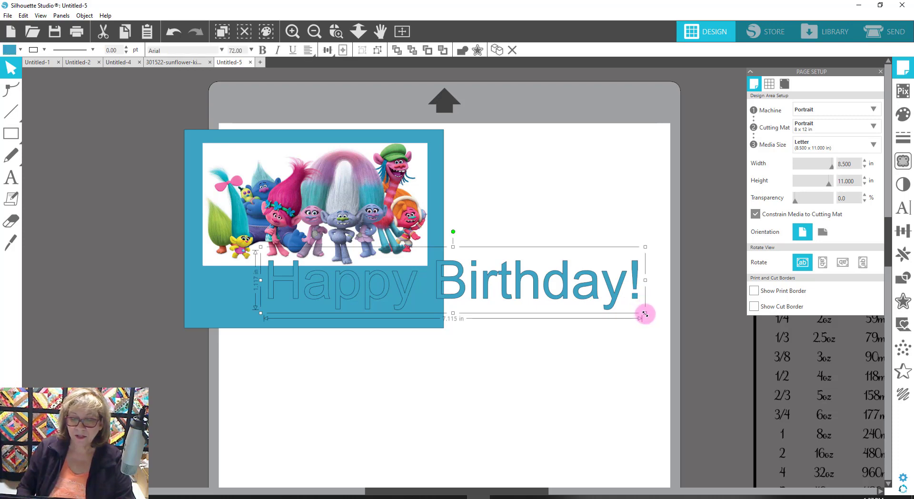
mouse_move(645, 314)
left_mouse_down()
mouse_move(530, 306)
mouse_move(488, 315)
left_mouse_up()
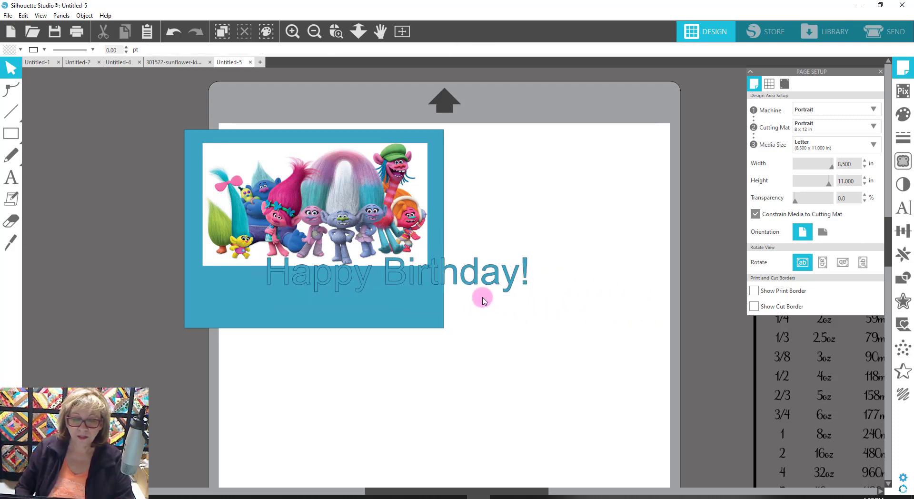
left_click_drag(470, 286, 394, 307)
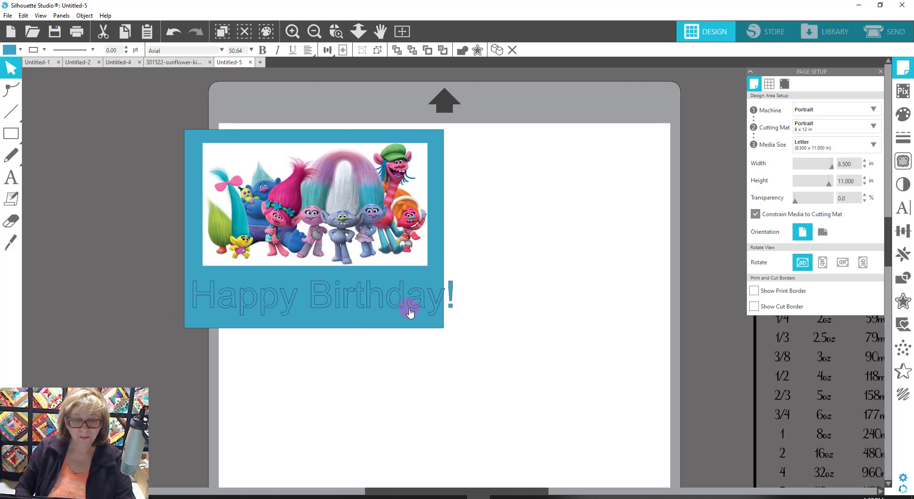
left_click(454, 307)
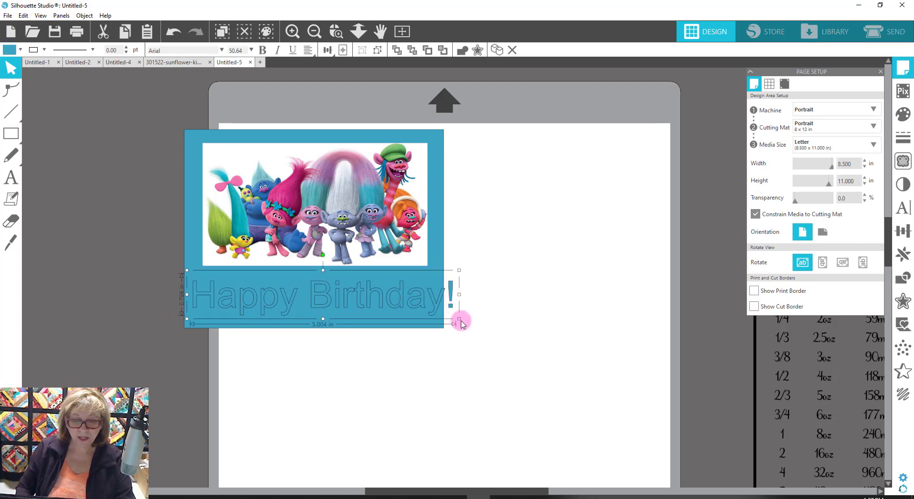
left_click_drag(448, 321, 380, 303)
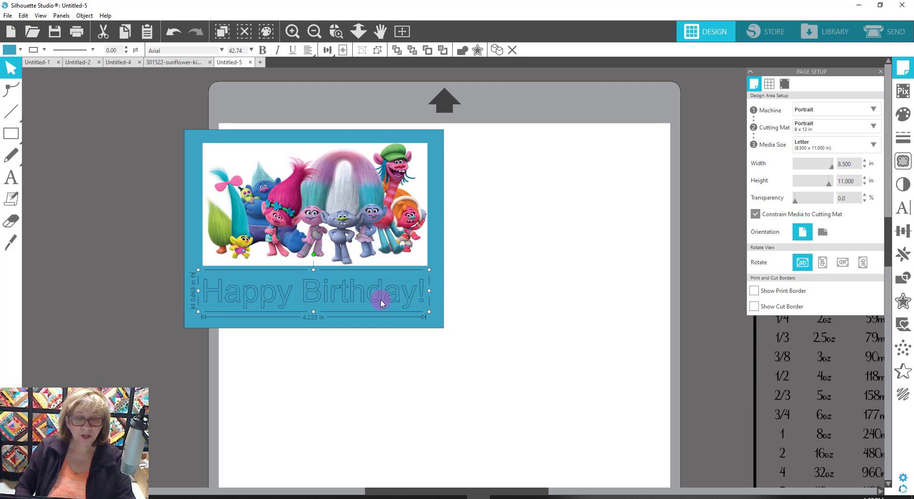
left_click(459, 295)
Fill the "Happy Birthday!" text with black.
left_click(345, 300)
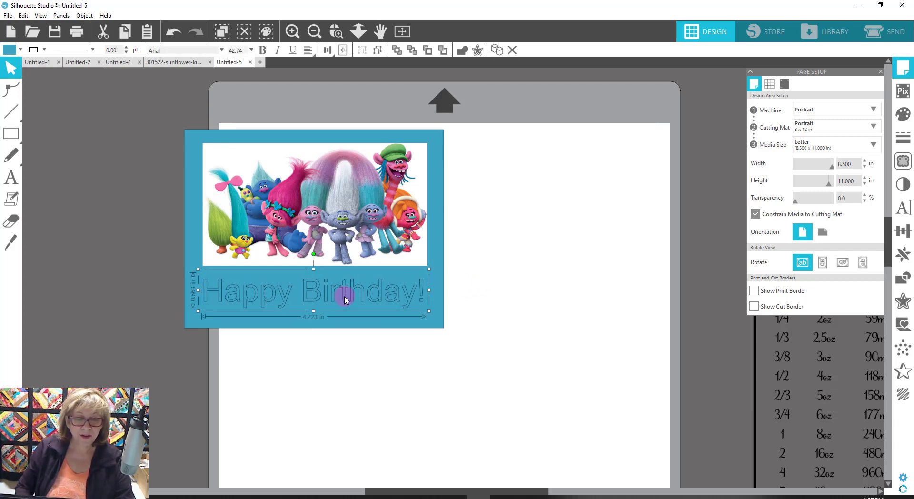
left_click(10, 50)
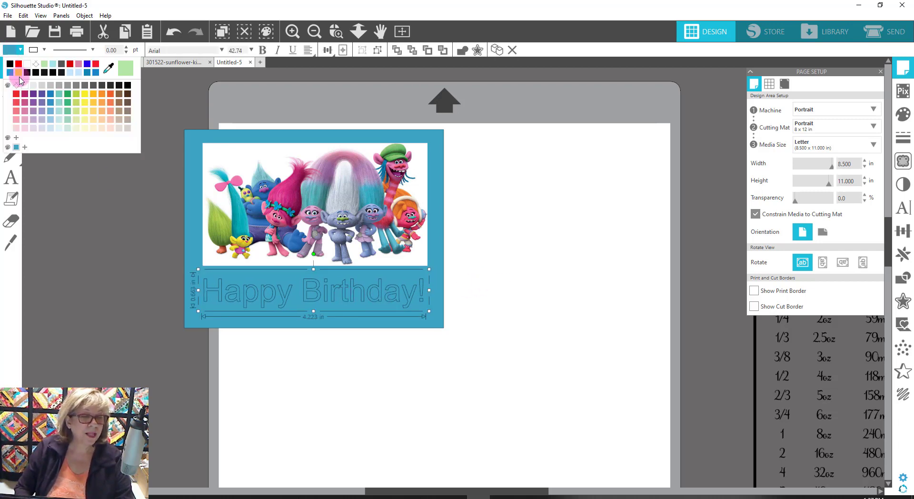
left_click(111, 86)
left_click(128, 87)
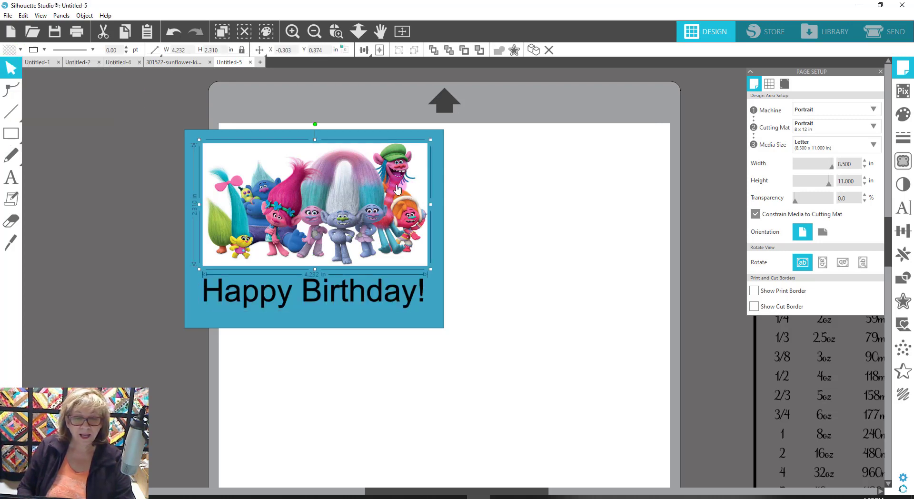
Add a 0.125 in offset with square corners around the troll picture and fill the offset with black as a frame.
left_click(223, 168)
left_click_drag(267, 196, 270, 200)
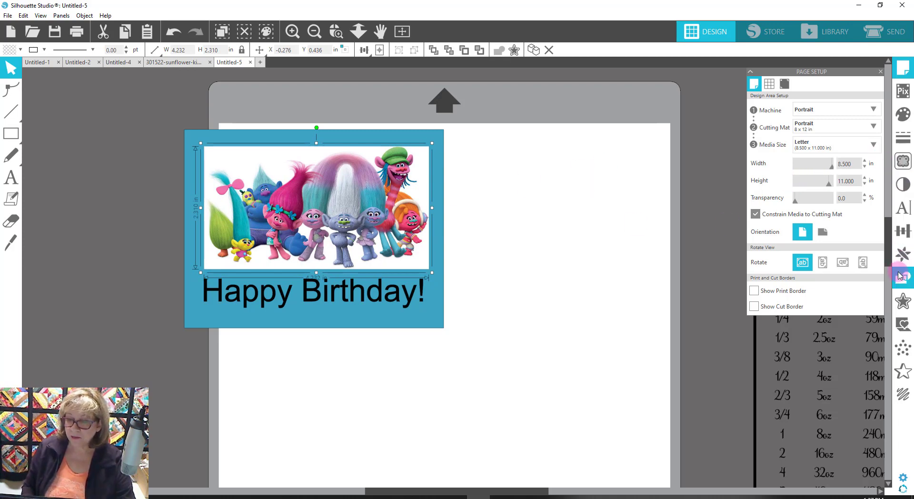
left_click(903, 301)
left_click(770, 96)
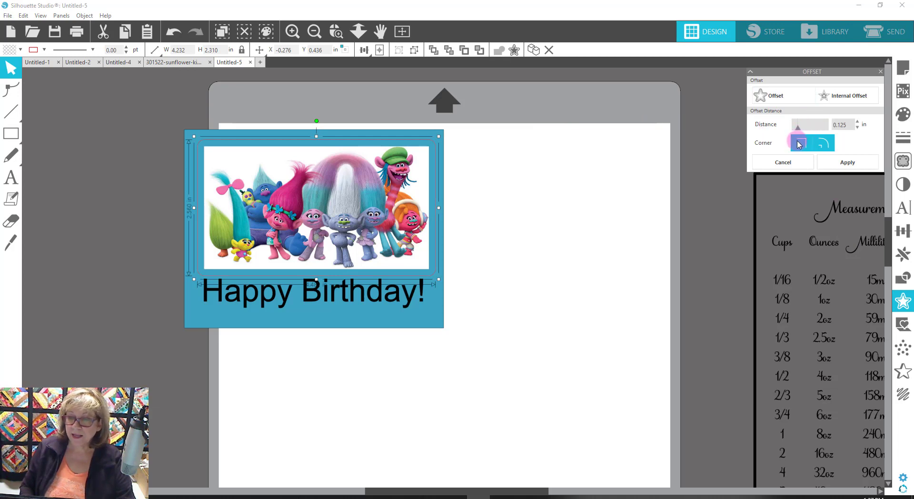
left_click(20, 50)
left_click(10, 66)
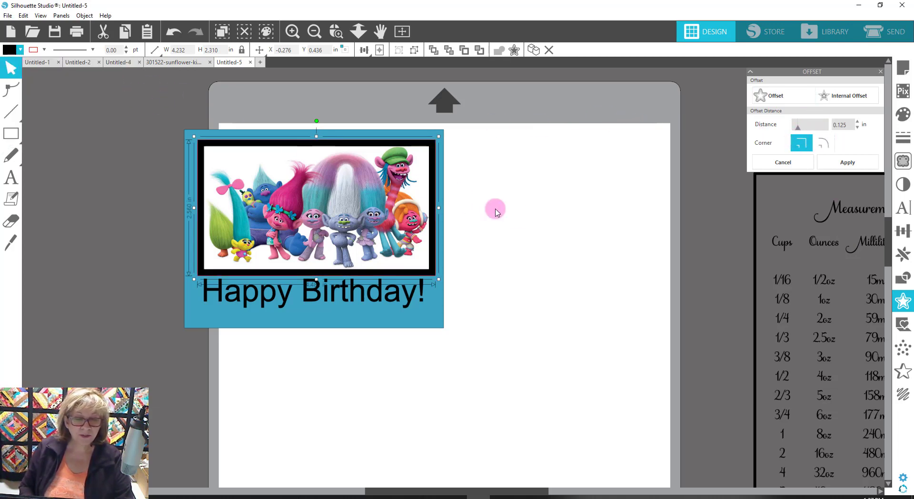
left_click(499, 293)
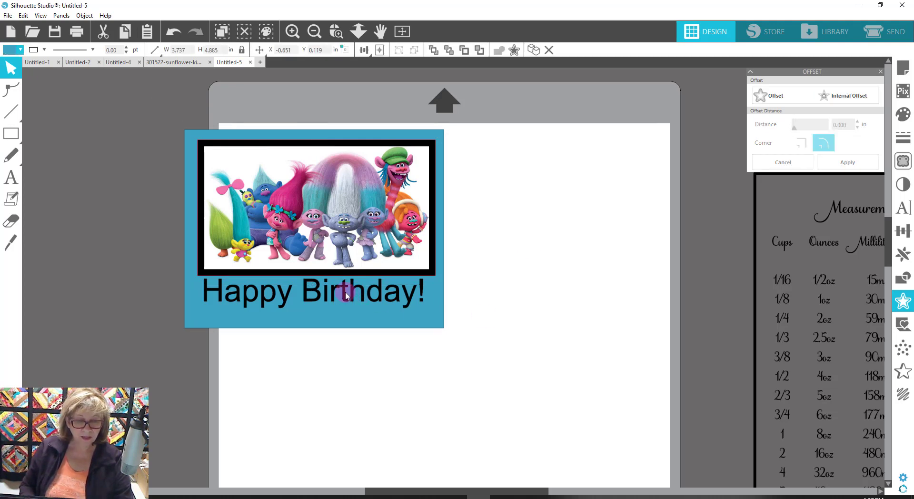
Group the rectangle, framed picture and slightly lowered greeting text into one card and move the card fully onto the page.
left_click_drag(347, 292, 173, 148)
left_click(514, 323)
right_click(232, 157)
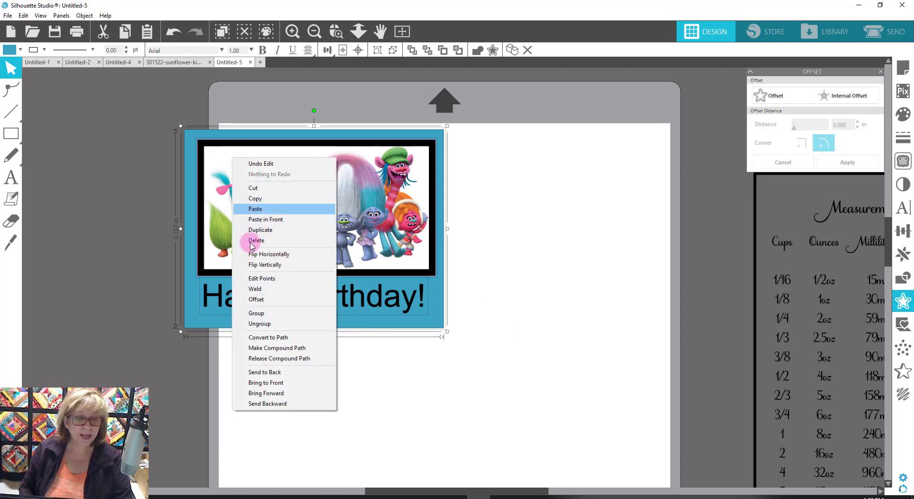
left_click(256, 313)
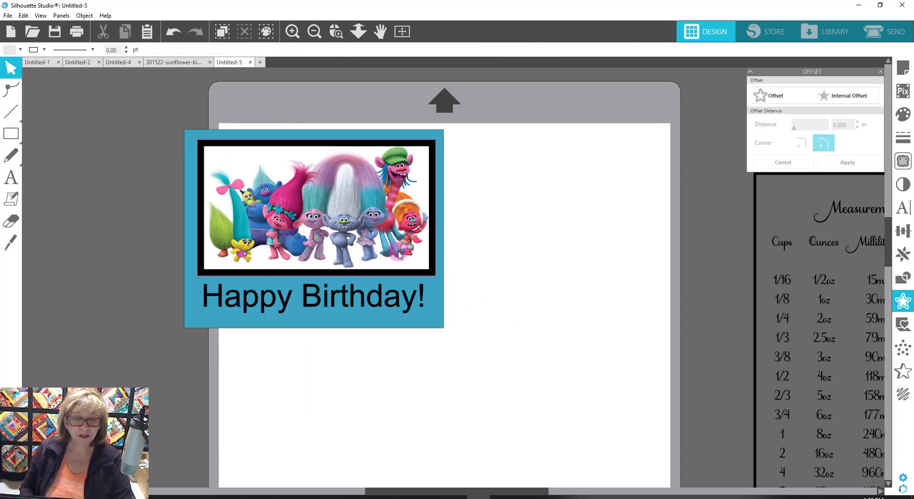
left_click_drag(386, 251, 452, 264)
left_click(116, 85)
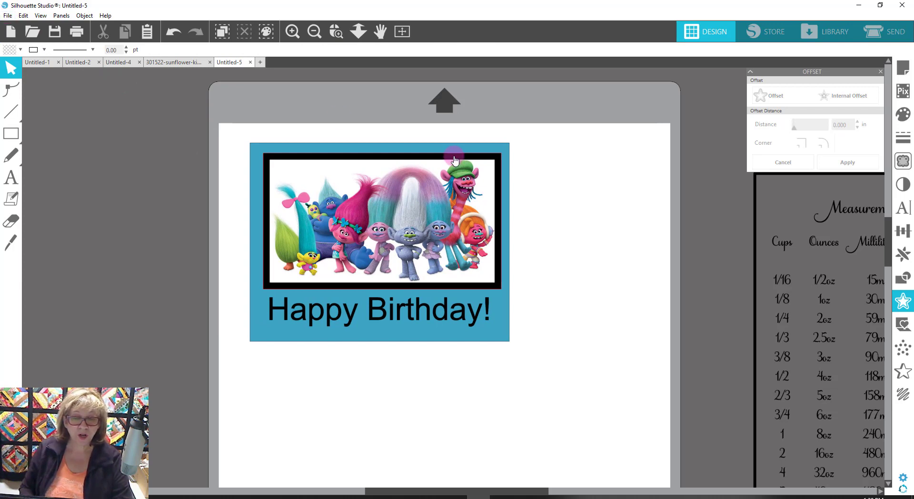
Duplicate the birthday card twice in the lower part of the page and rotate the second copy about 90° counterclockwise.
scroll(454, 159, "down", 1)
left_click(312, 33)
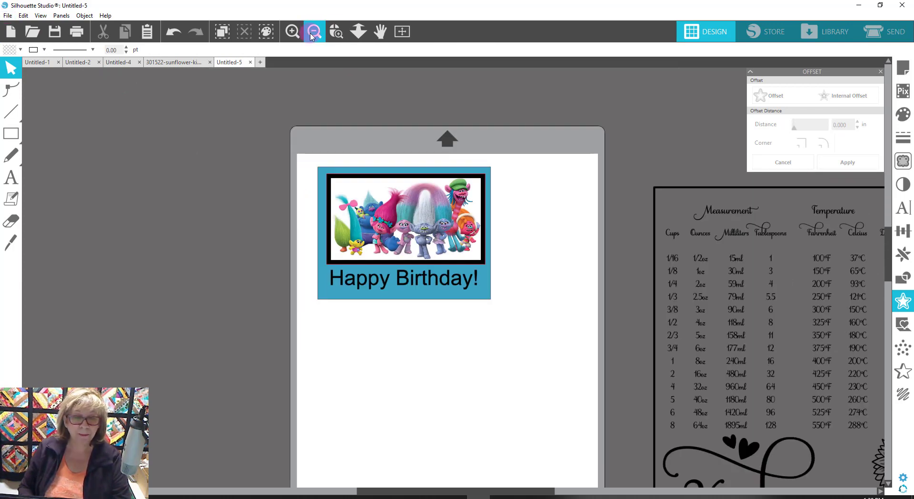
left_click(313, 32)
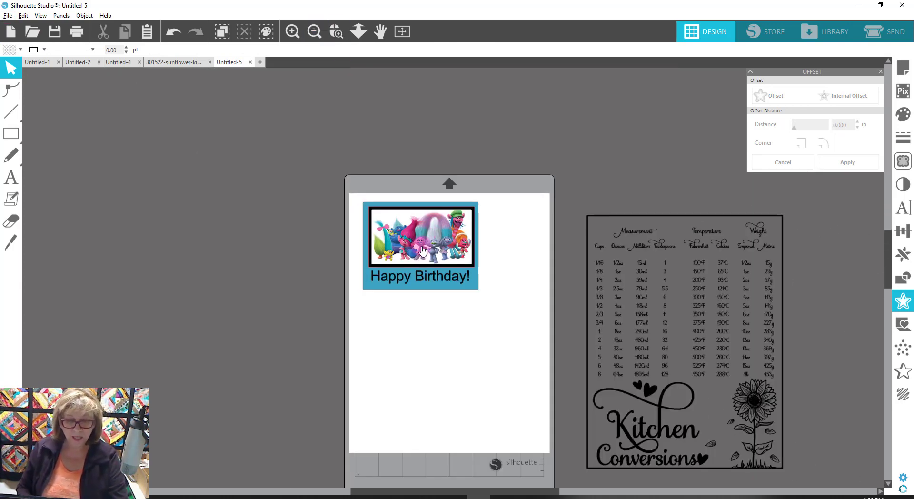
left_click_drag(423, 249, 508, 405)
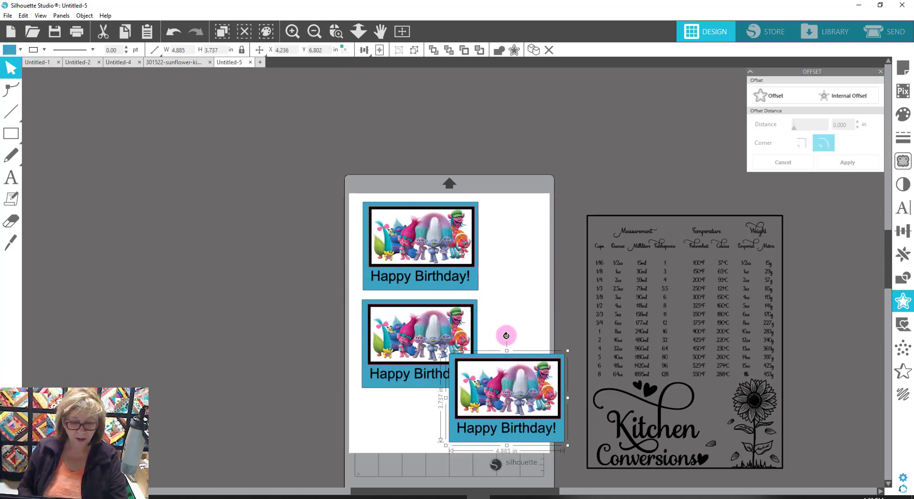
left_click_drag(506, 335, 438, 397)
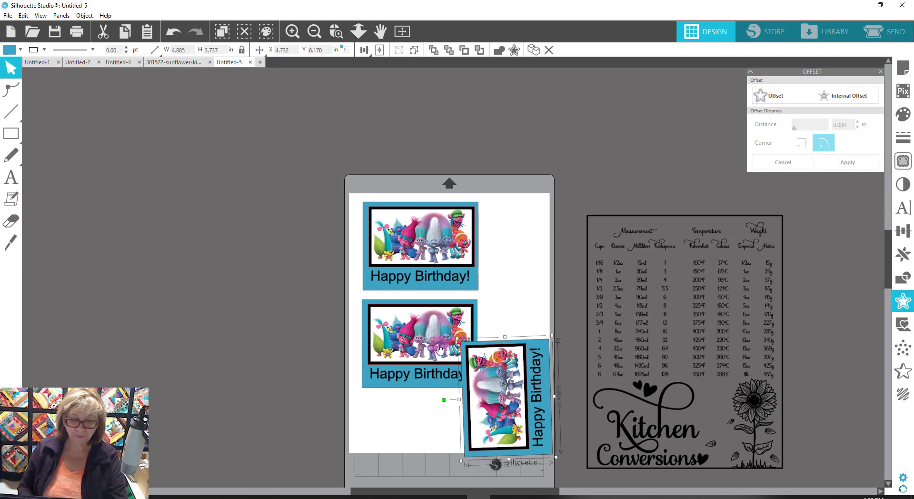
Move the two upright cards to the page's left edge, then place the rotated card beside the upper one and straighten it.
left_click_drag(440, 350, 430, 346)
left_click_drag(489, 367, 497, 334)
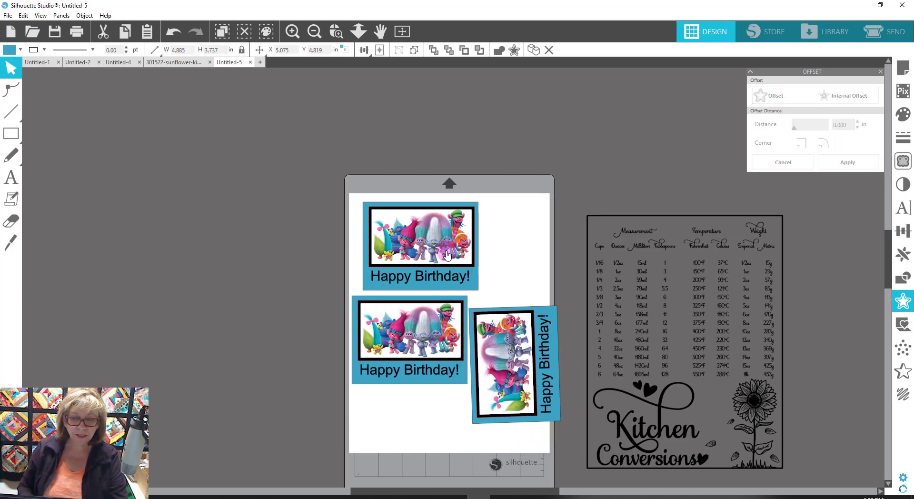
left_click_drag(446, 253, 436, 248)
left_click_drag(497, 323, 498, 233)
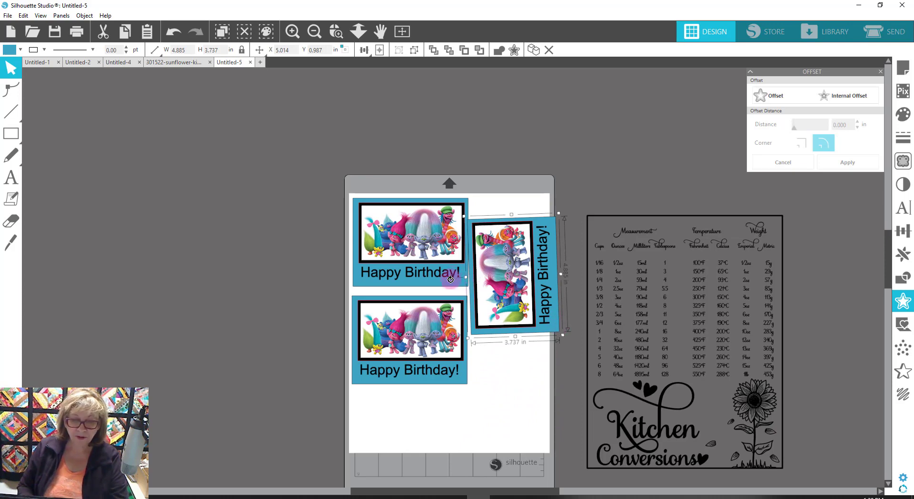
left_click_drag(451, 279, 452, 280)
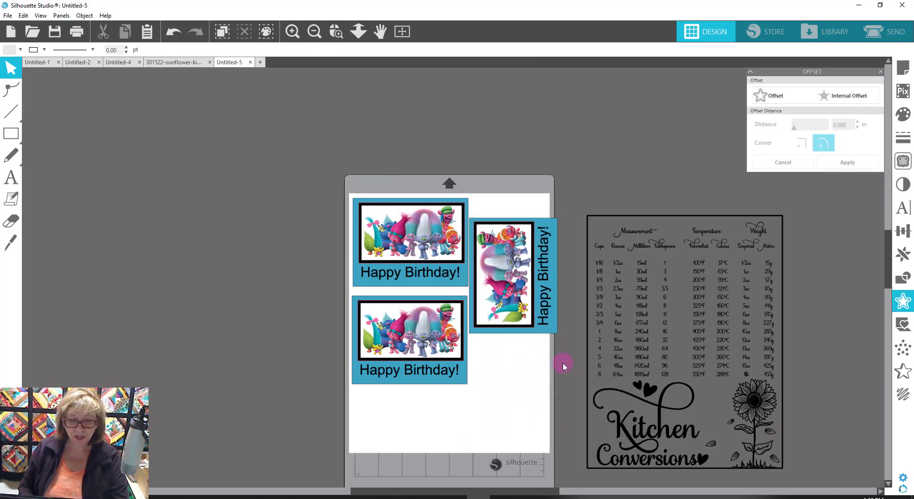
Shrink all three cards together to about 4.39 in on their long side and move the rotated card up level with the top card.
left_click_drag(563, 364, 384, 239)
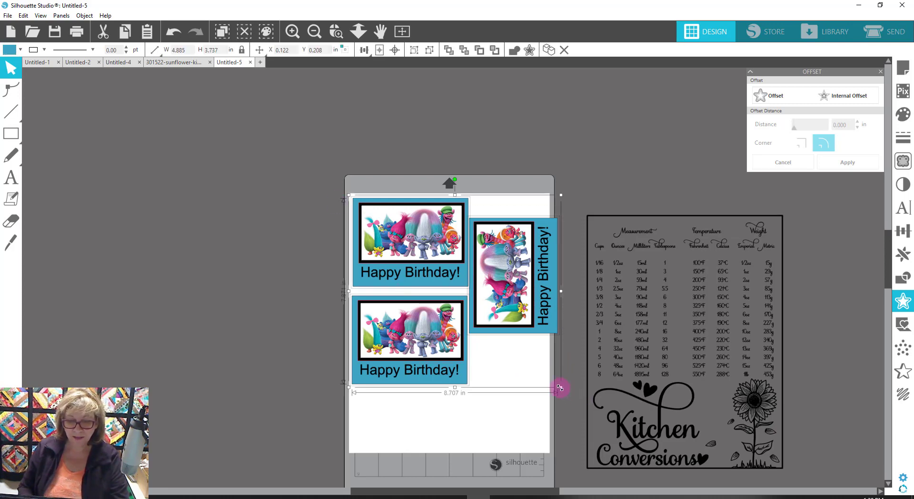
left_click_drag(559, 388, 537, 371)
left_click(456, 324)
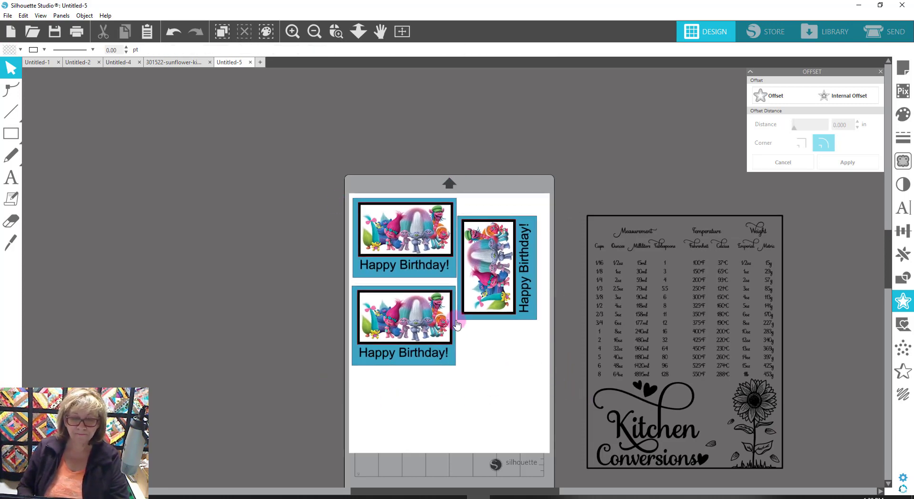
left_click_drag(490, 303, 493, 286)
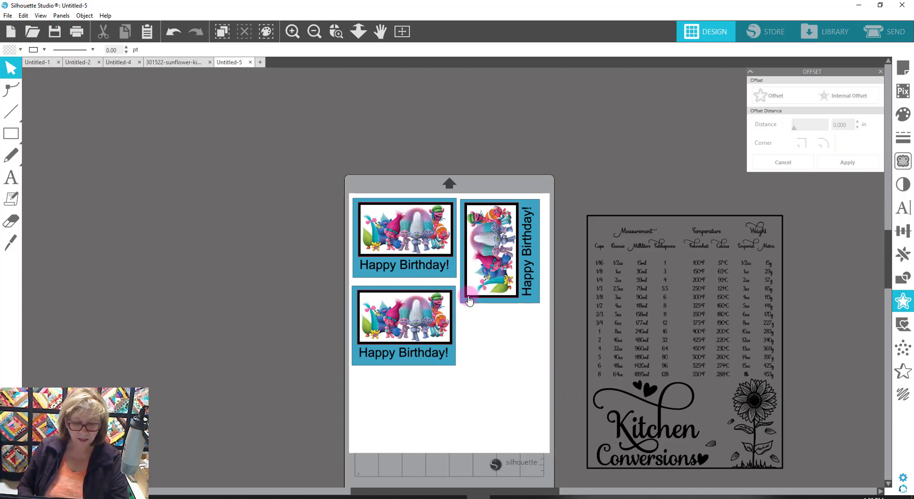
Add a third upright card below the other two and a second rotated card below the first, evening out the spacing.
left_click_drag(415, 332, 413, 411)
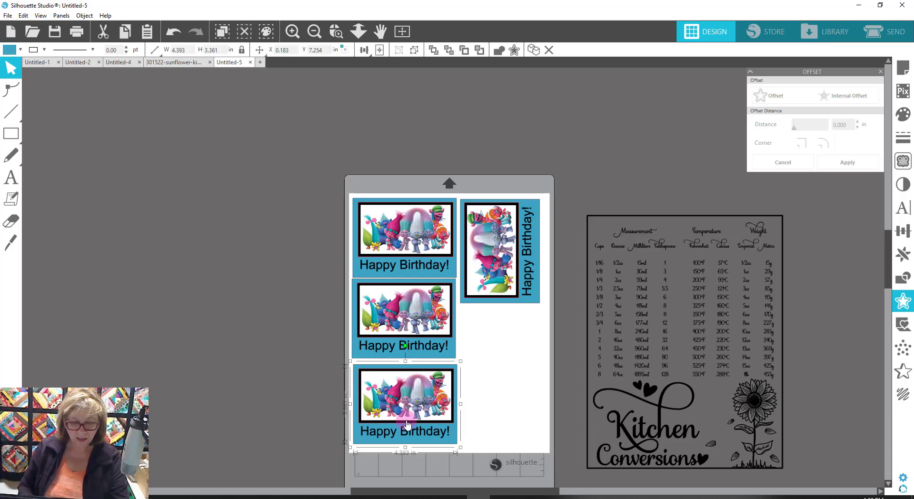
left_click_drag(485, 273, 489, 385)
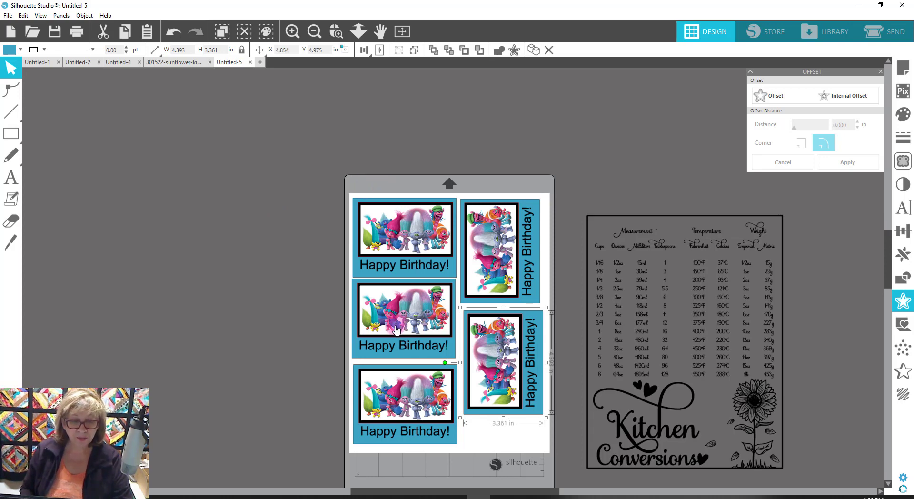
left_click_drag(395, 328, 397, 332)
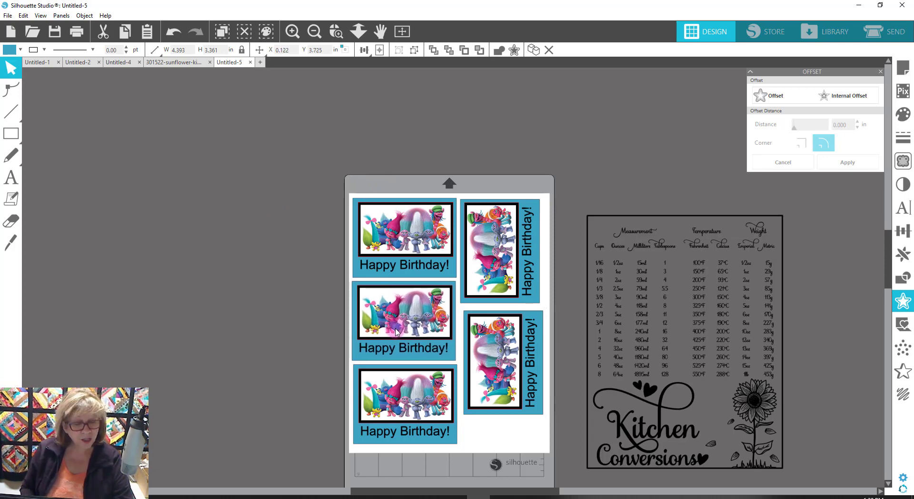
key("Escape")
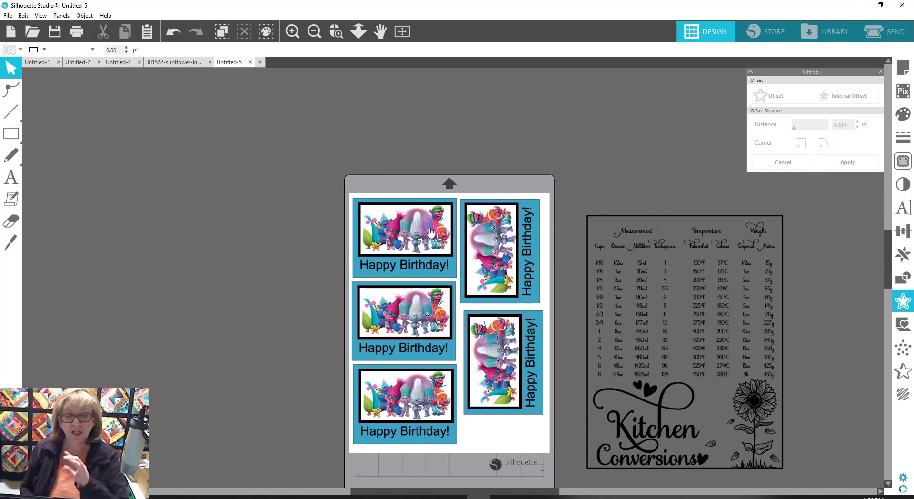
Preview the page of birthday cards for printing, bring up the printer settings and close them without printing.
left_click(8, 16)
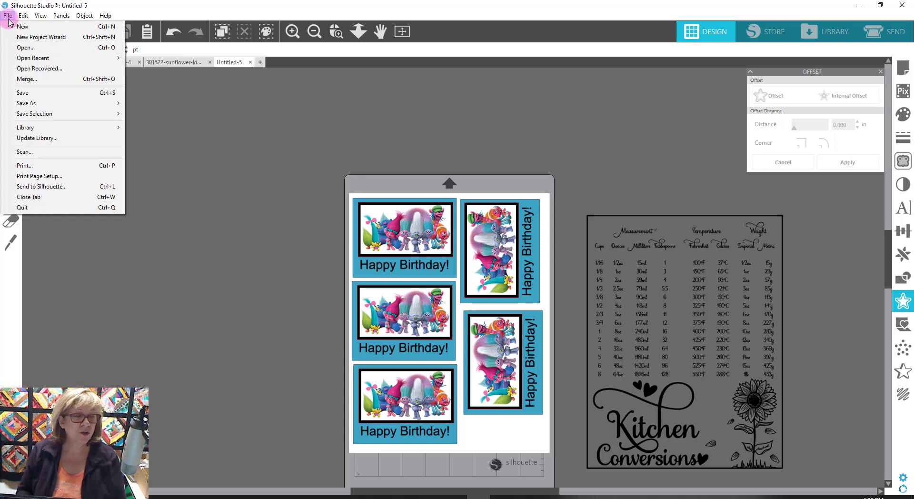
left_click(62, 166)
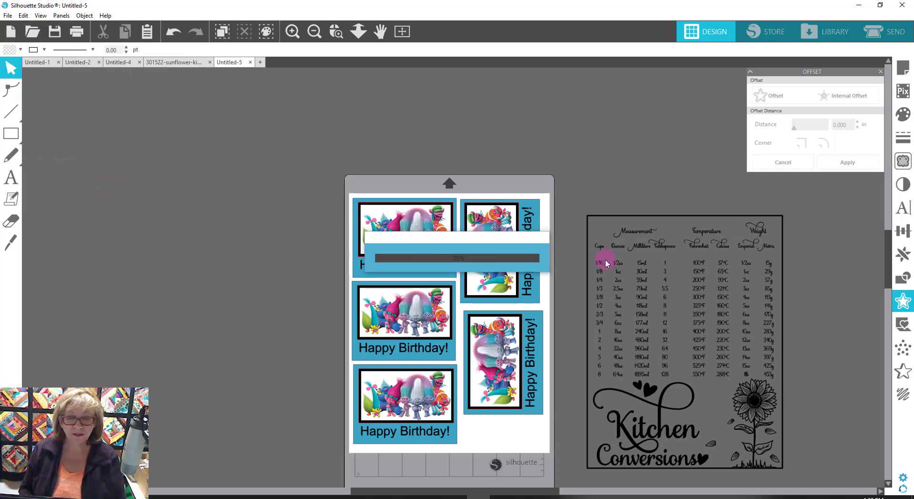
scroll(666, 267, "down", 3)
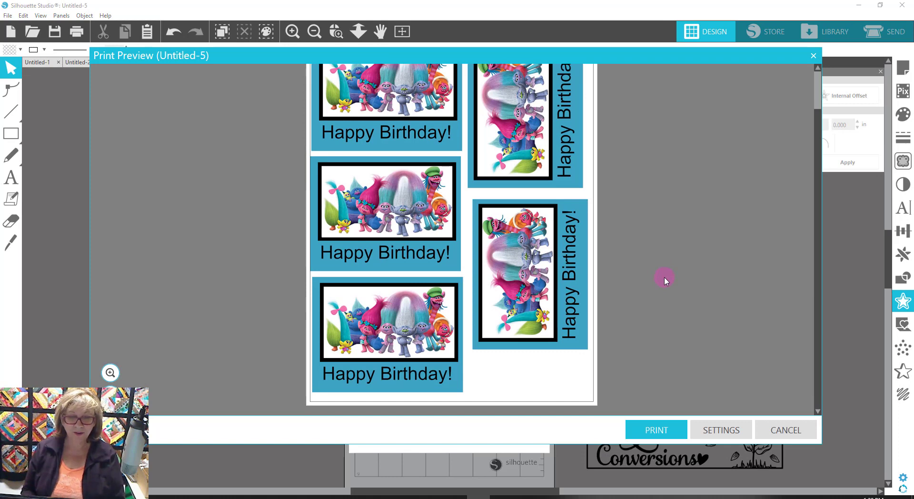
left_click(658, 431)
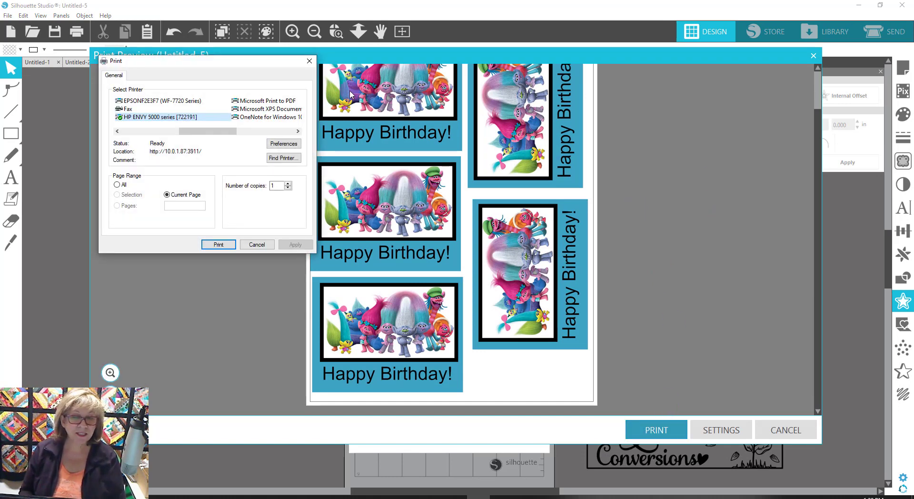
left_click(310, 61)
scroll(714, 207, "up", 3)
scroll(714, 207, "up", 1)
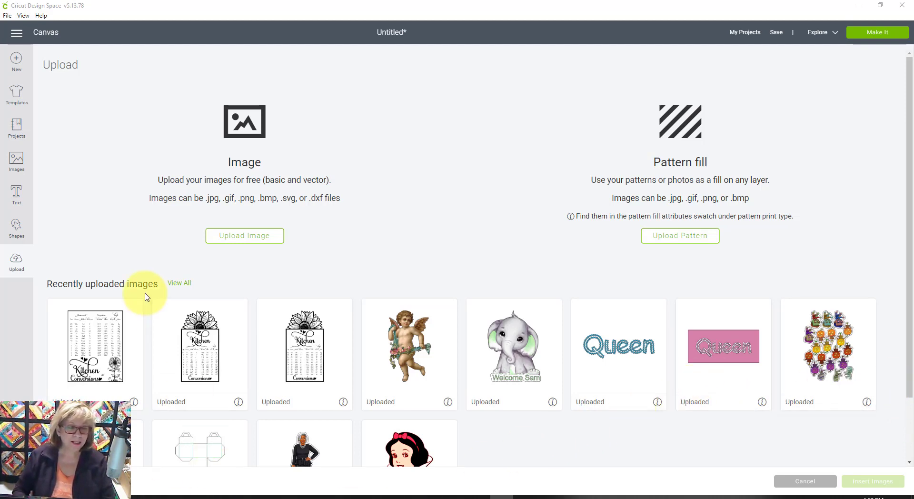
Switch to Cricut Design Space, upload the 301522-sunflower-kitchen-conversions SVG despite its unsupported text elements, and insert it on the canvas.
left_click(16, 261)
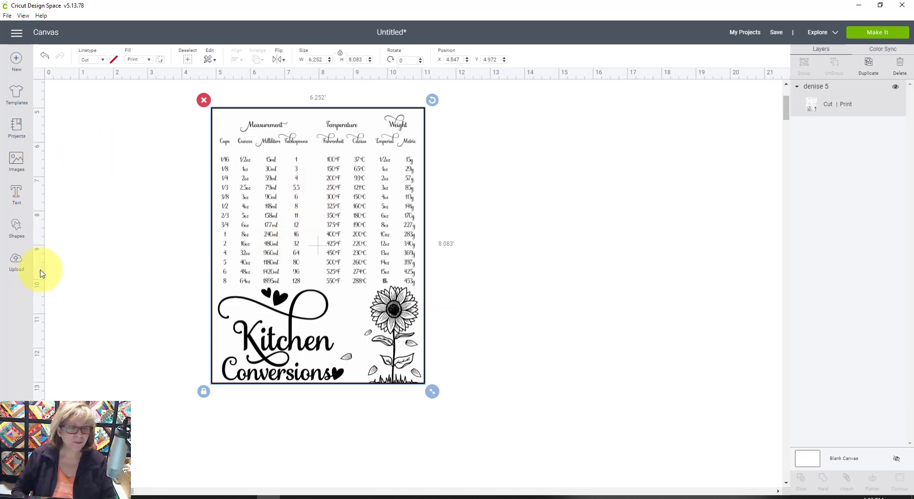
left_click(17, 262)
left_click(257, 238)
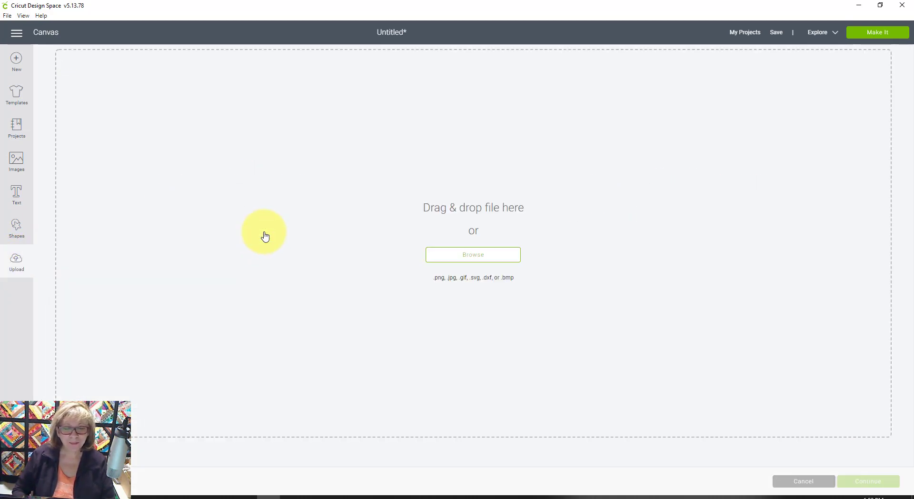
left_click(475, 255)
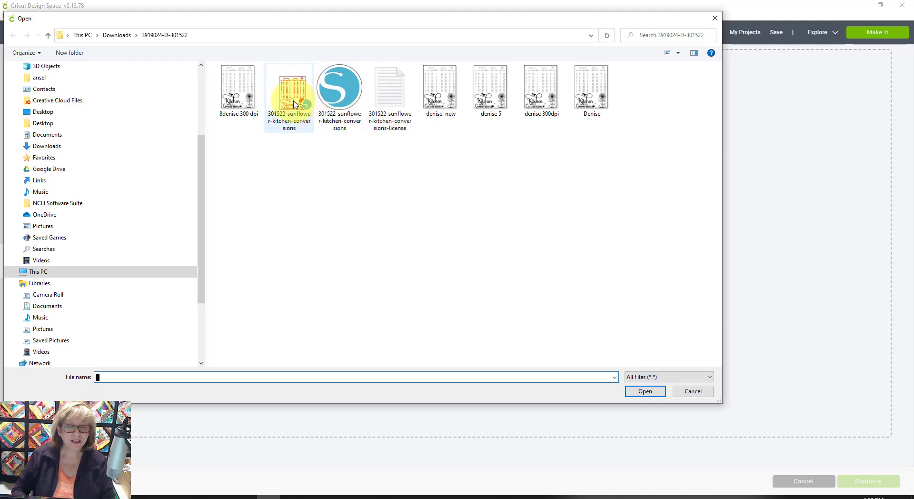
double_click(340, 95)
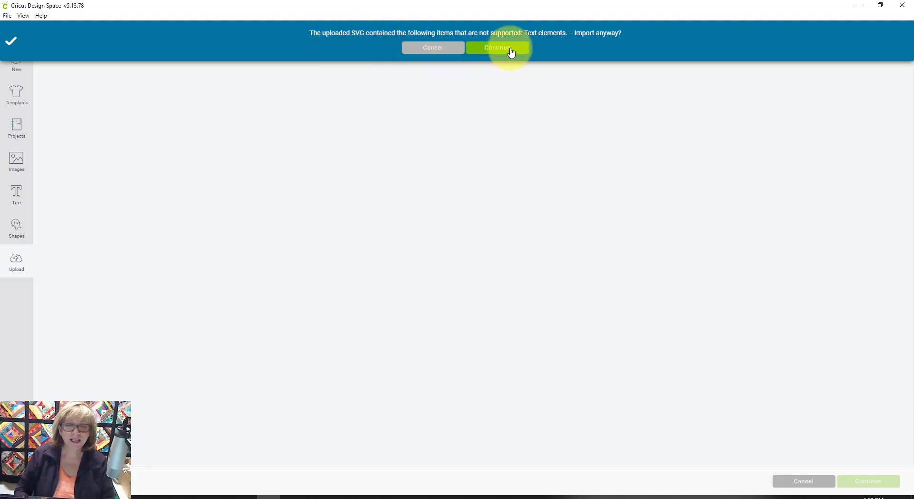
left_click(497, 48)
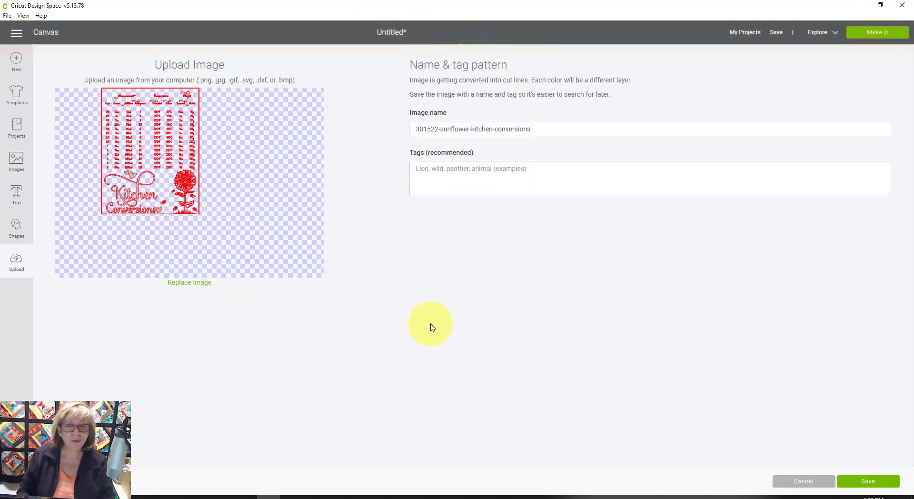
left_click(873, 481)
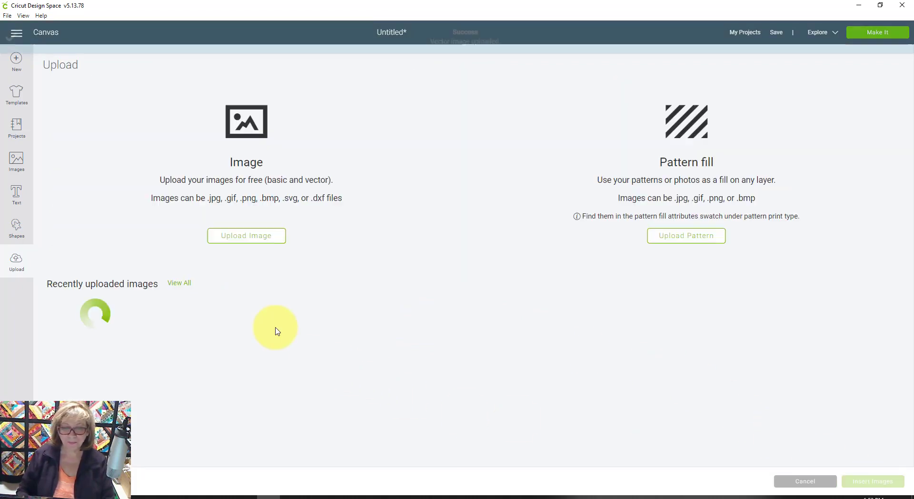
left_click(99, 369)
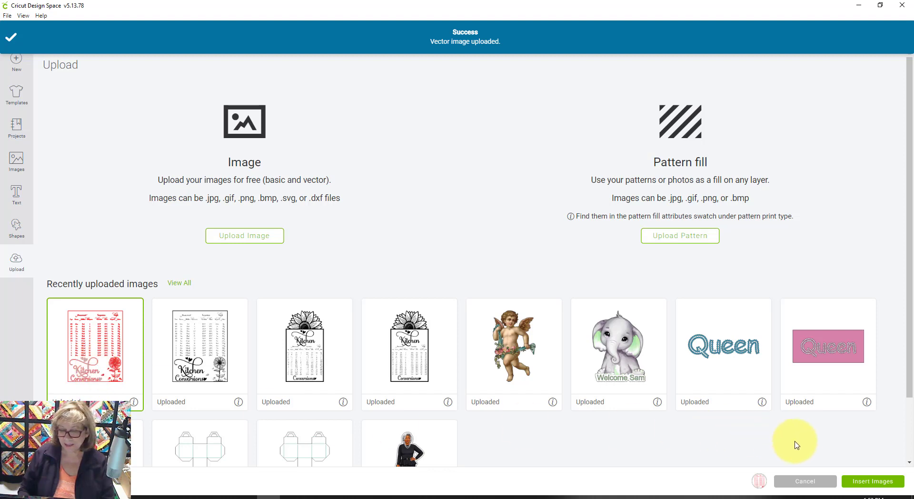
left_click(872, 481)
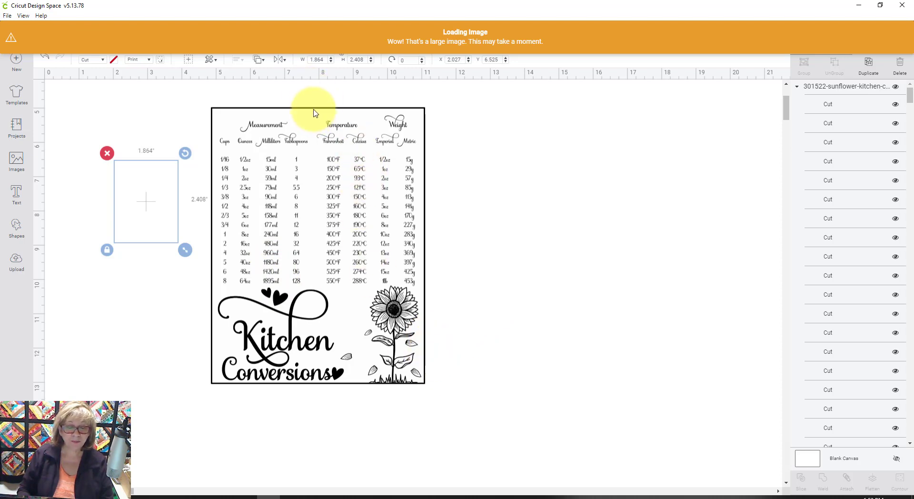
Delete the older print version of the kitchen conversions chart and enlarge the inserted SVG to about 6.7 in wide.
left_click_drag(320, 97, 465, 387)
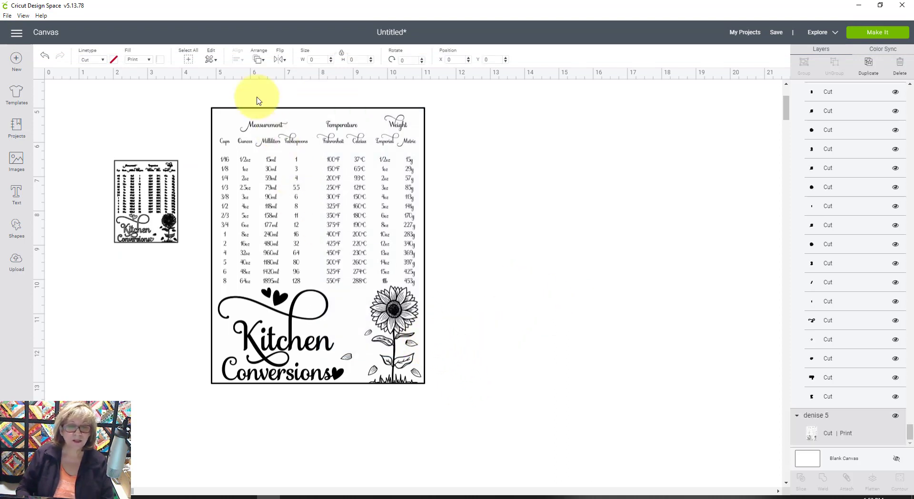
left_click_drag(252, 88, 459, 358)
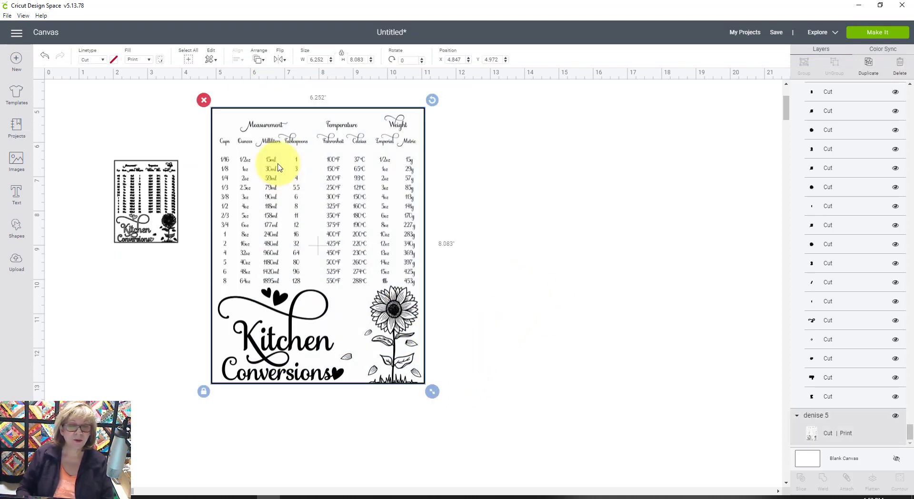
left_click(204, 101)
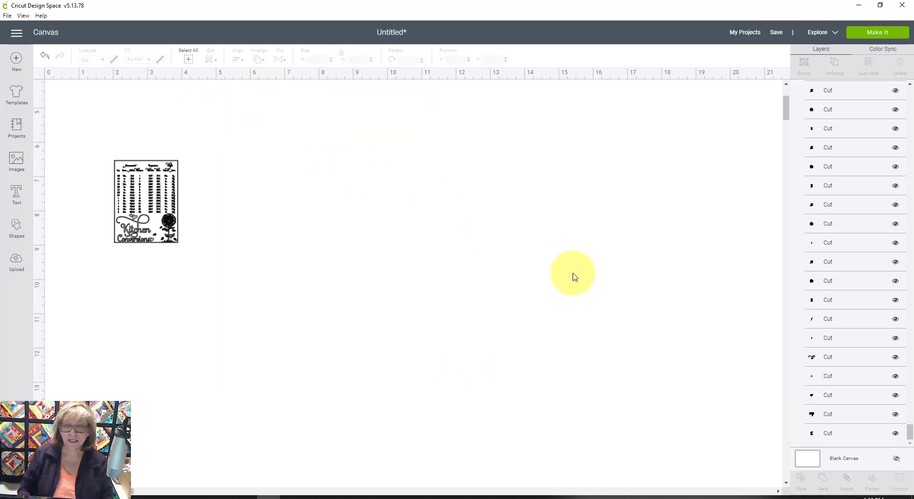
left_click(175, 245)
left_click_drag(184, 251, 465, 470)
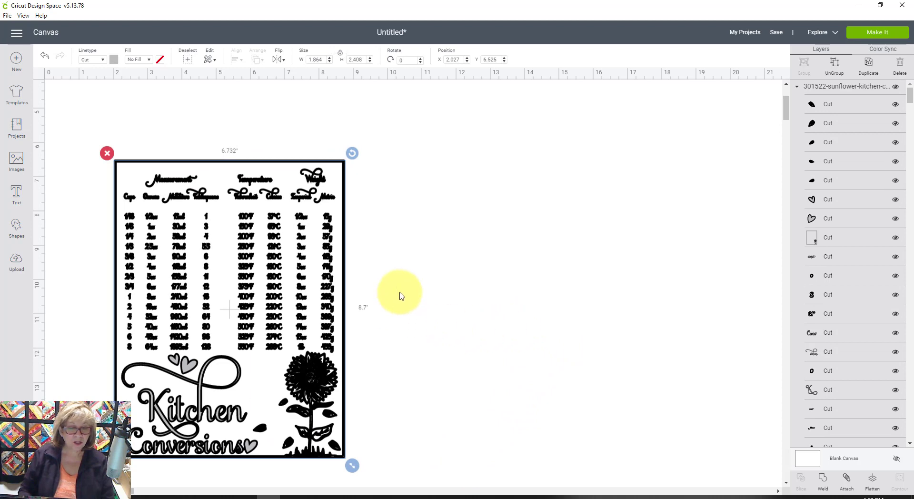
Examine the individual cut layers that make up the enlarged kitchen conversions SVG.
scroll(852, 214, "down", 10)
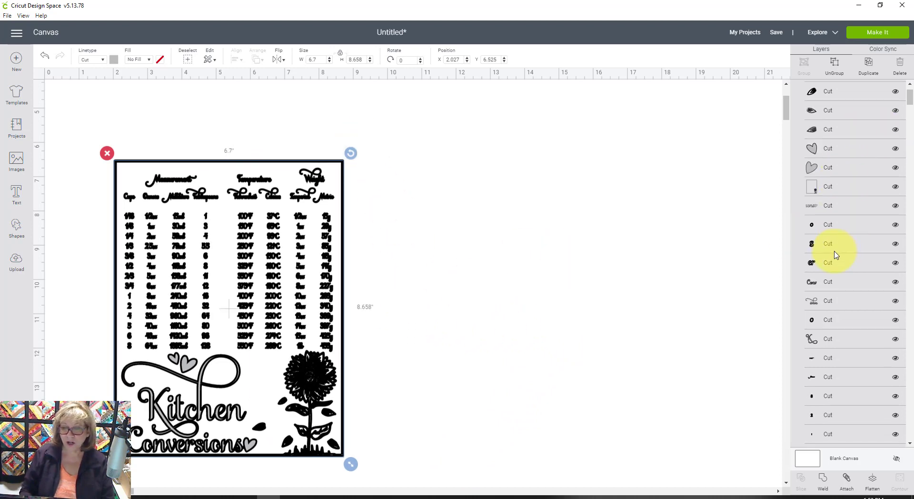
scroll(833, 292, "down", 5)
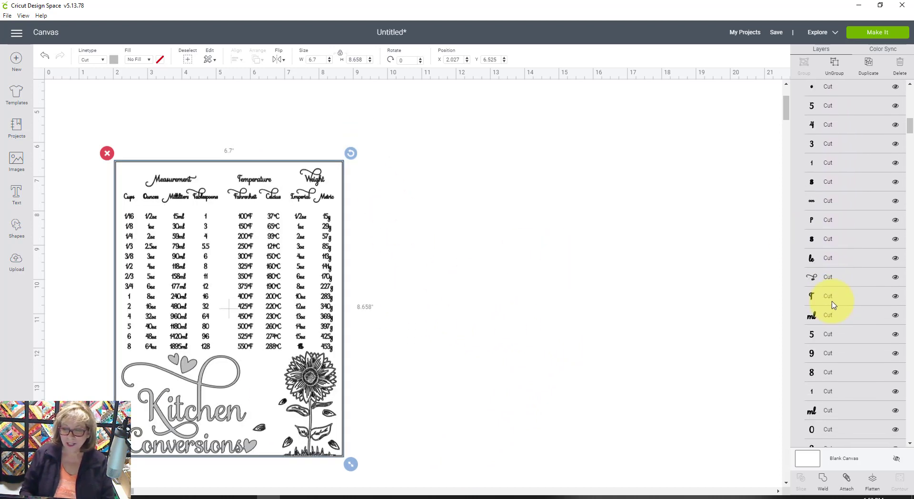
scroll(832, 303, "down", 5)
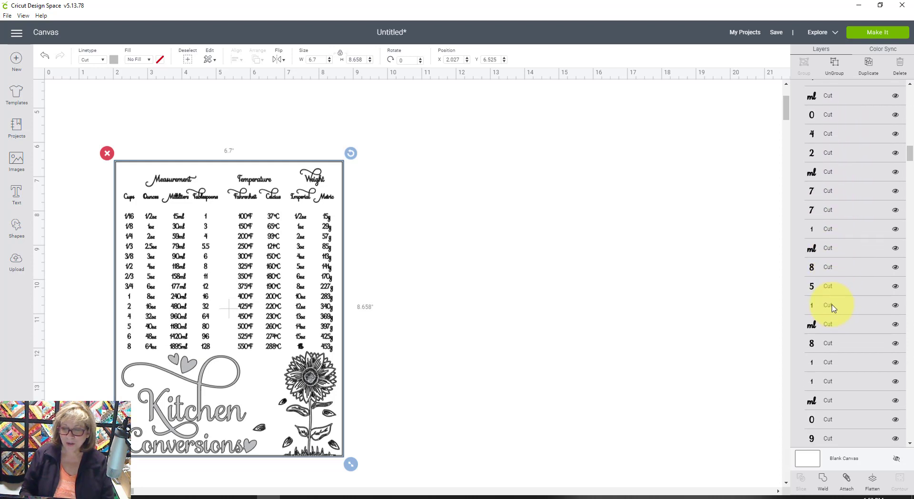
scroll(831, 307, "down", 6)
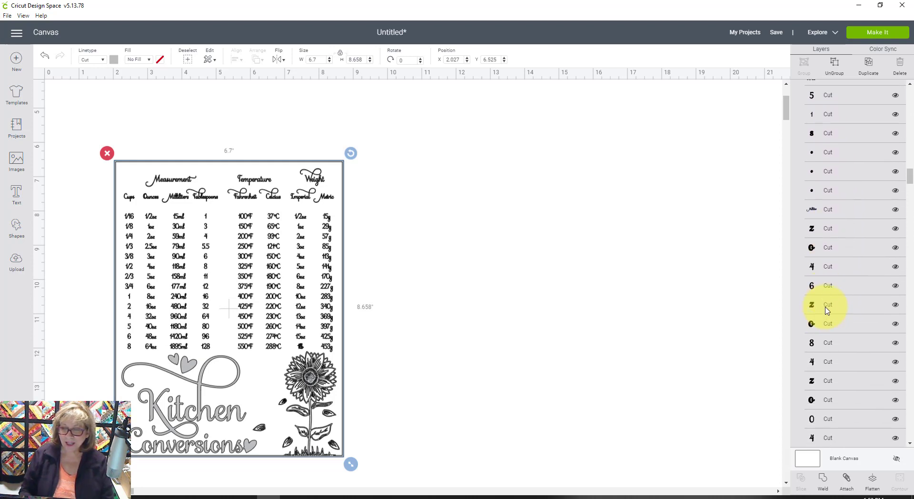
scroll(827, 307, "down", 6)
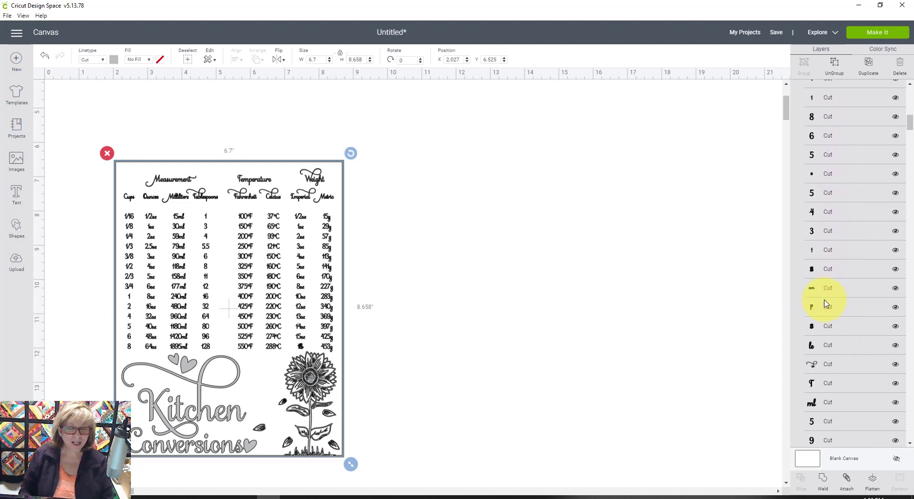
scroll(818, 295, "up", 5)
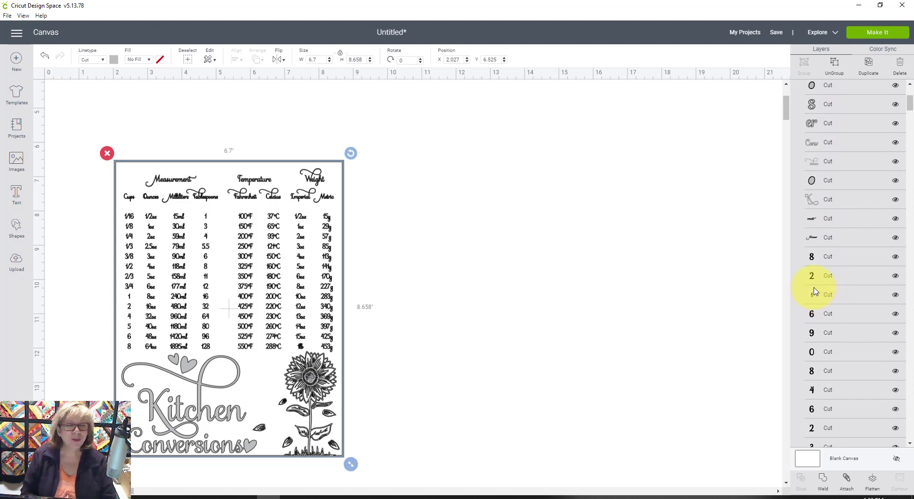